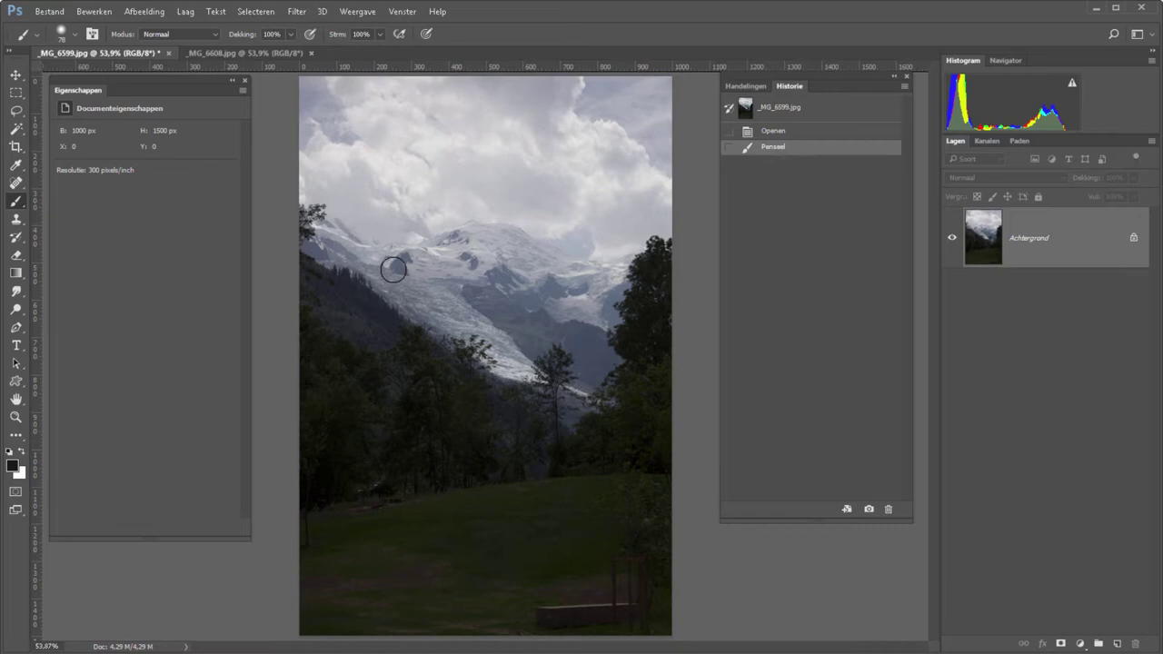
Switch to the Kanalen tab to list the RGB, Rood, Groen and Blauw channels.
click(984, 142)
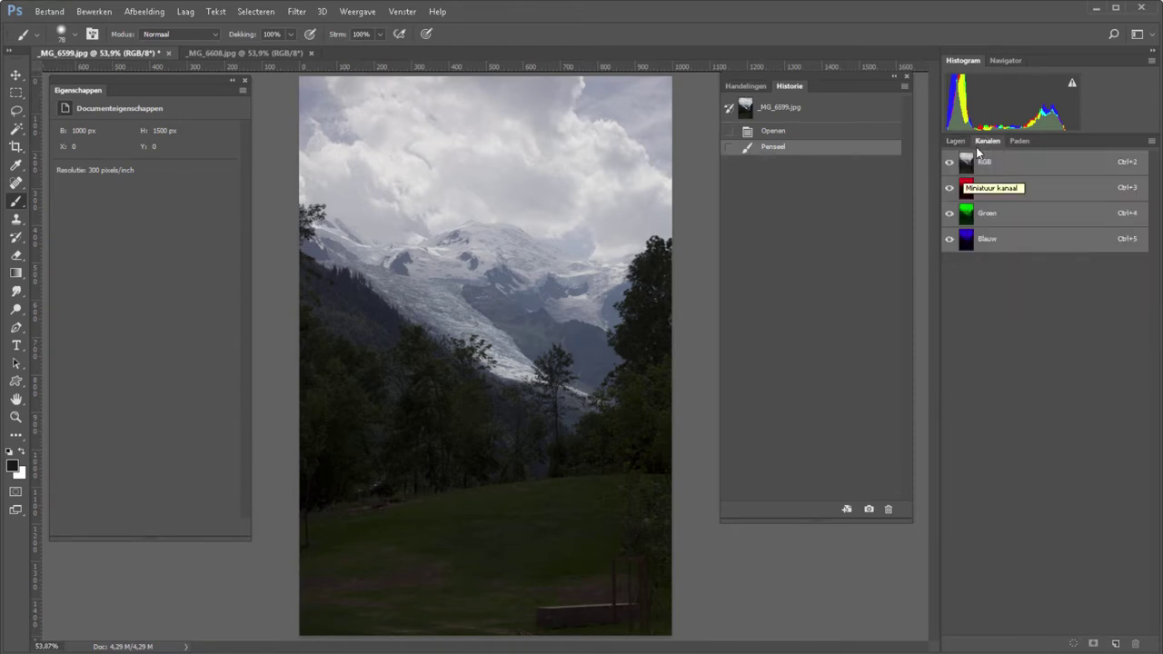
Set the Channels panel thumbnail size to Groot.
click(402, 12)
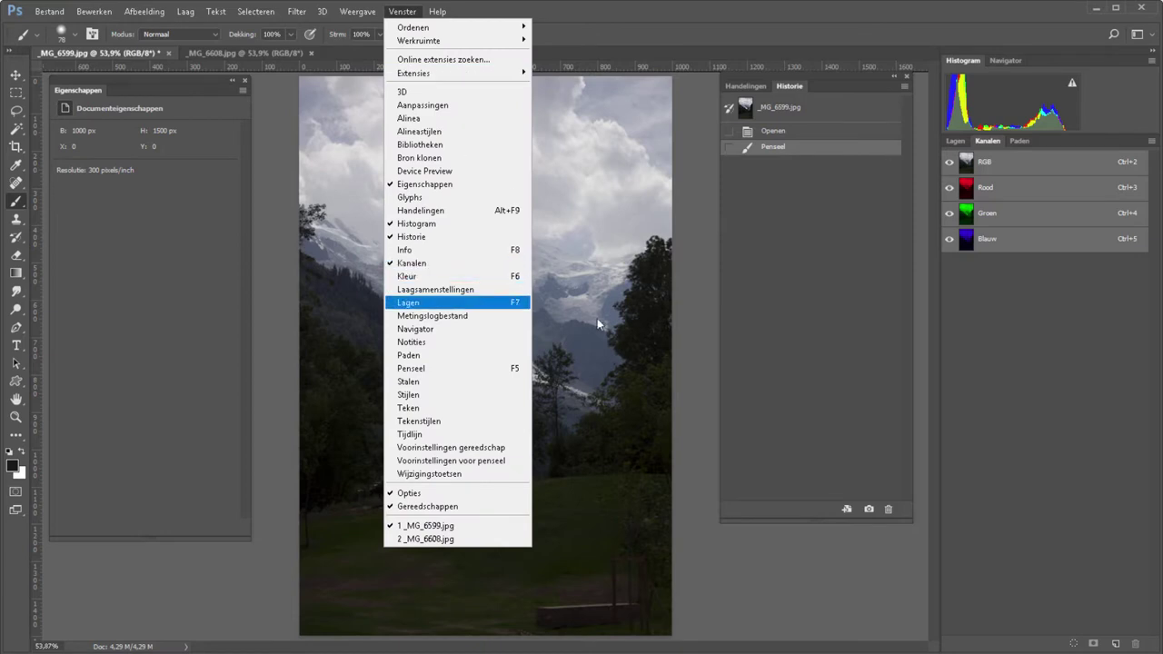
click(939, 358)
right_click(1037, 345)
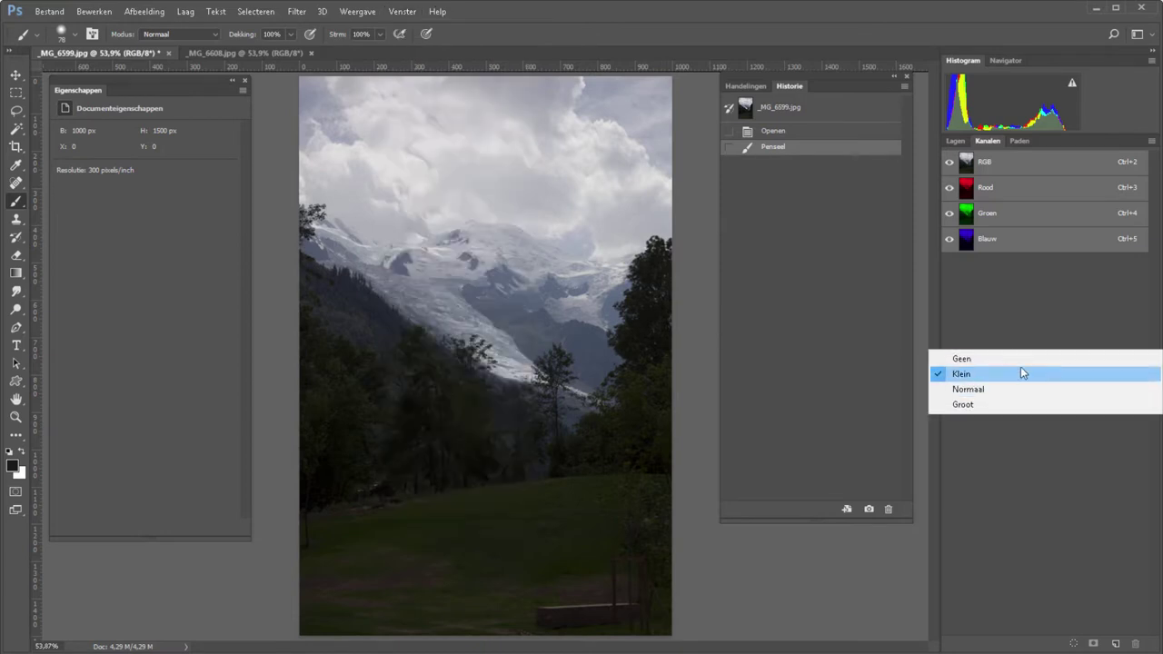
click(970, 404)
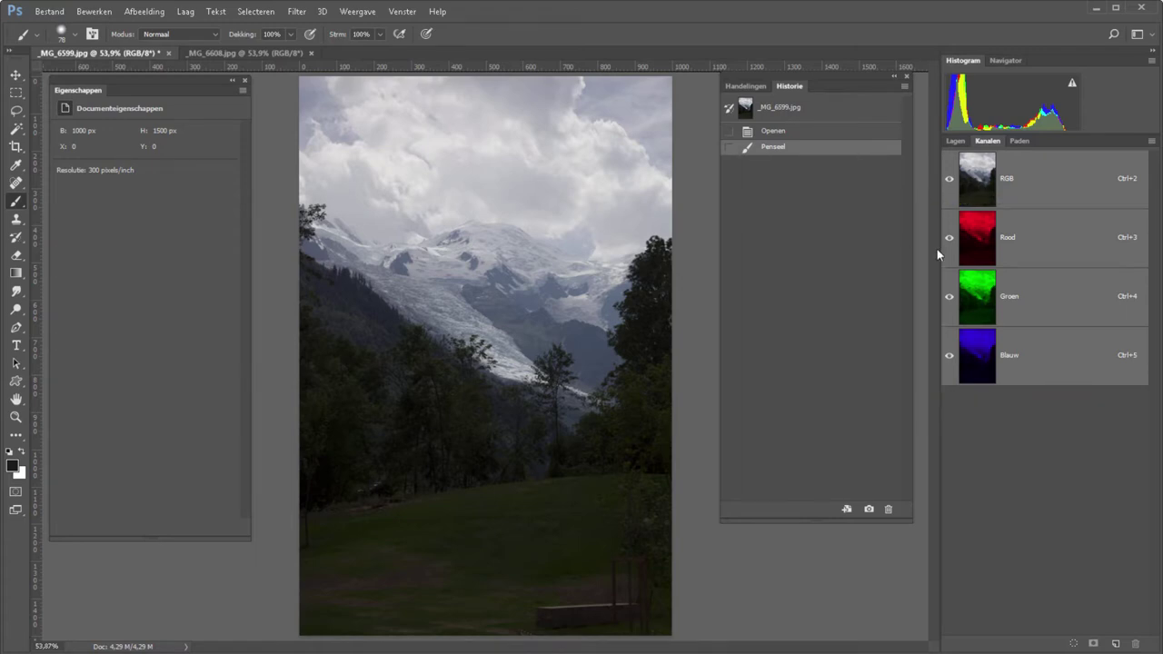
click(1045, 296)
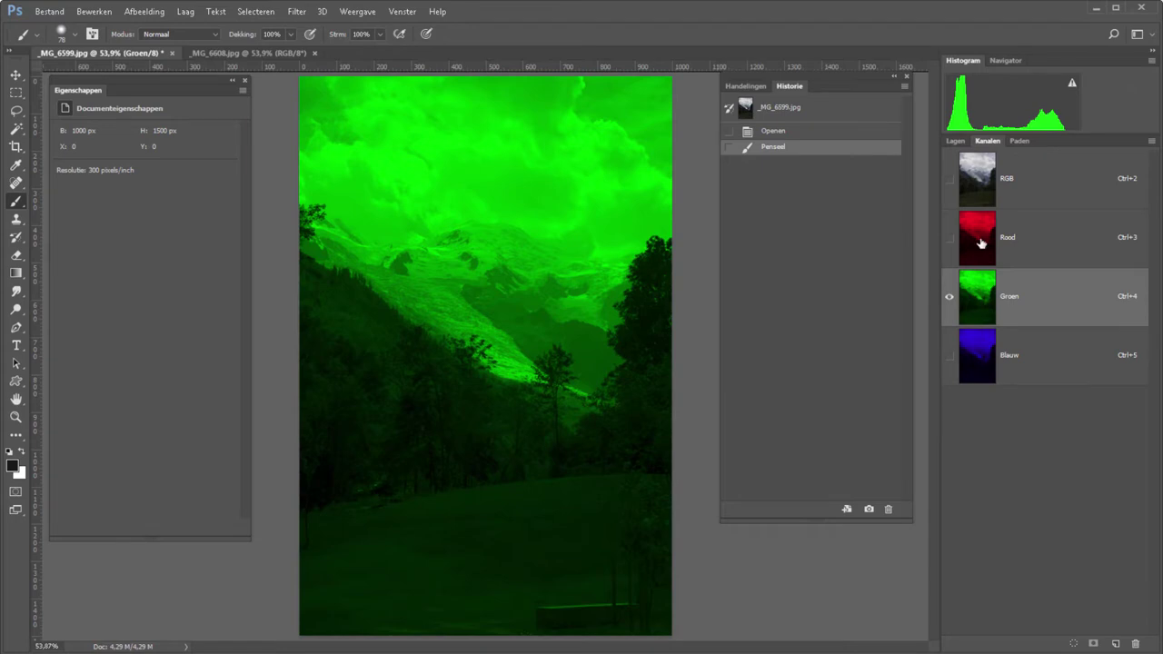
click(981, 240)
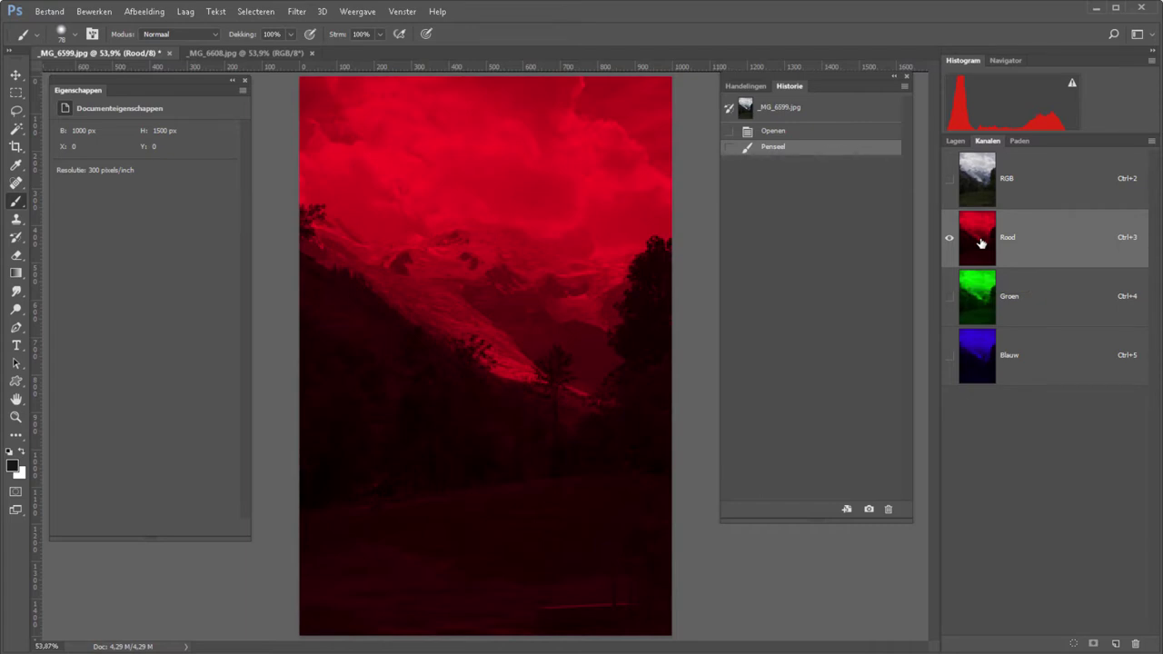
click(1054, 182)
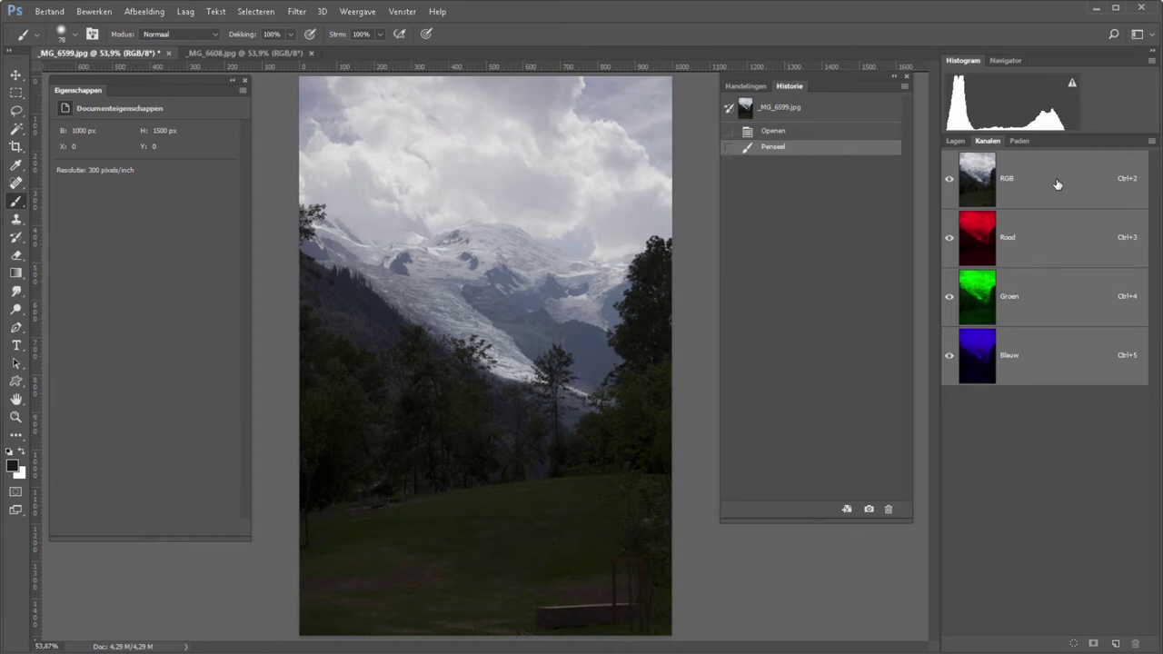
Create action Helderheidsmasker with shortcut F6 and colour Oranje, and start recording it.
click(754, 87)
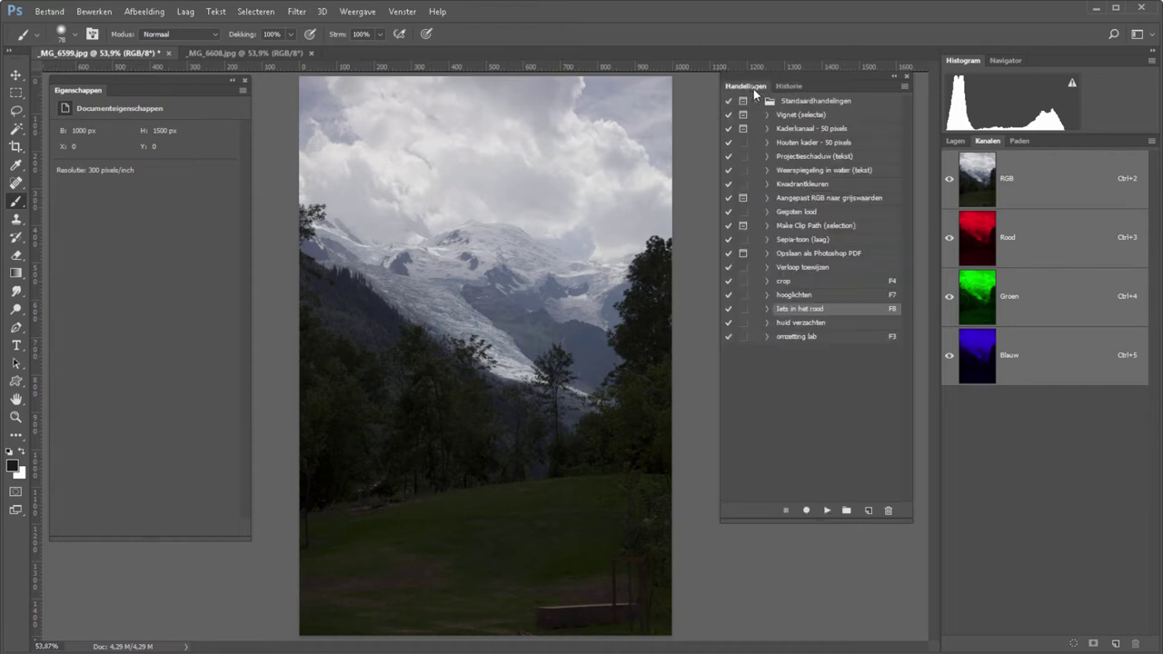
click(860, 514)
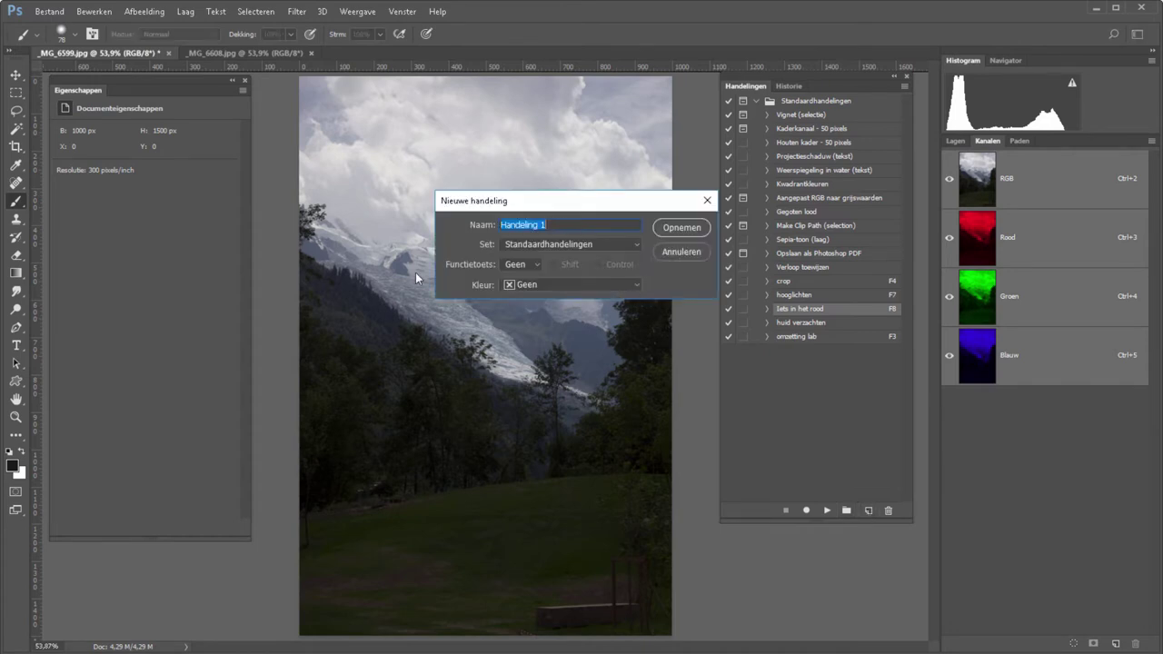
text(Helderheis)
key(BackSpace)
text(dsmasker)
click(518, 264)
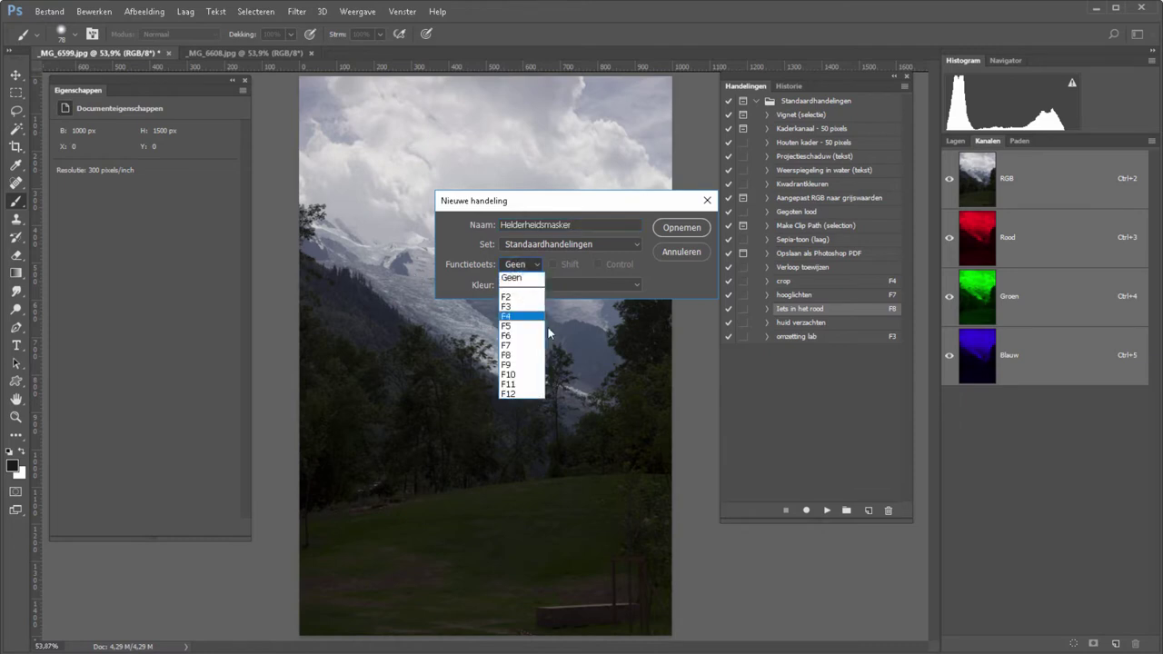
click(520, 336)
click(545, 285)
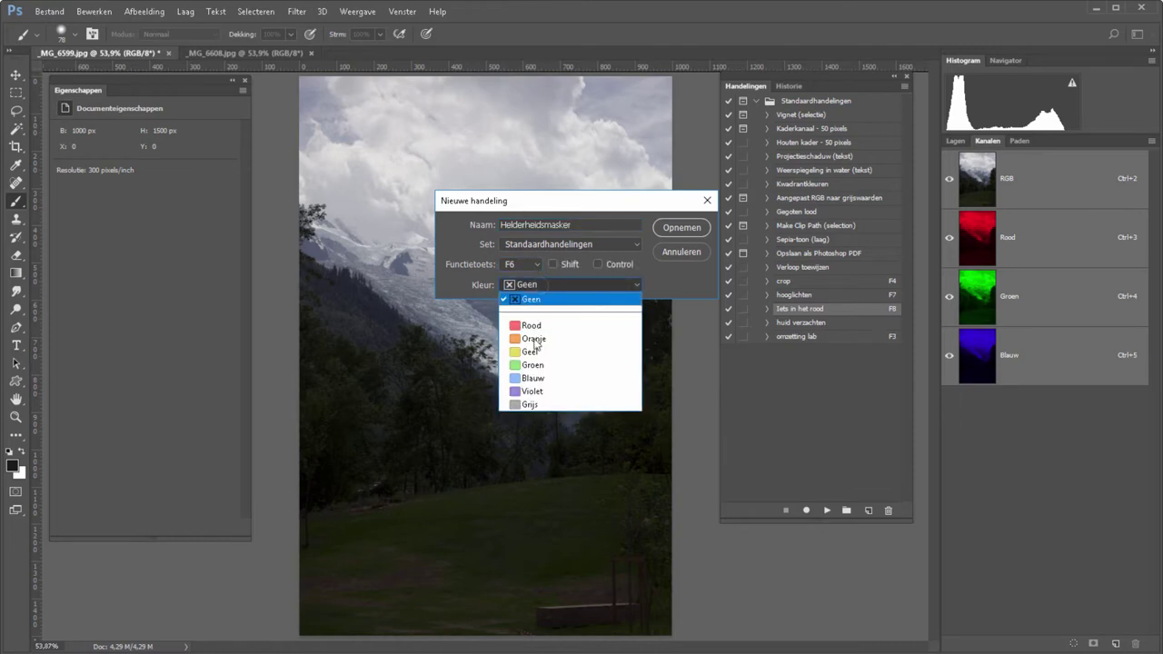
click(536, 336)
click(683, 229)
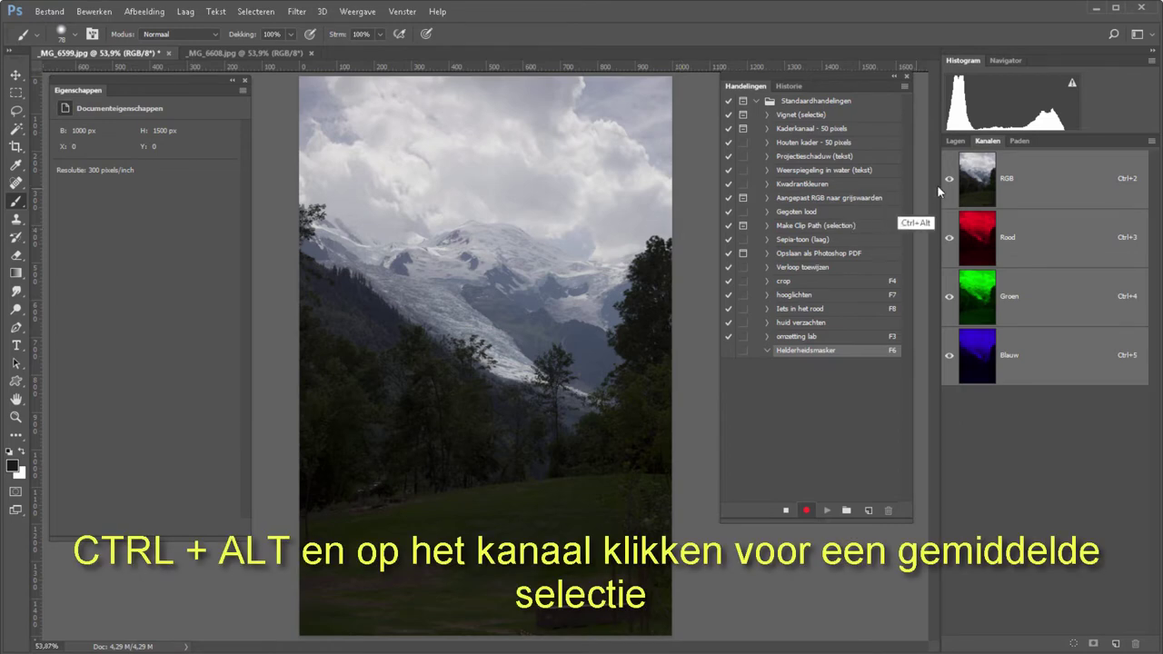
Load the RGB luminosity selection and save it as a channel named licht.
ctrl+alt+click(977, 182)
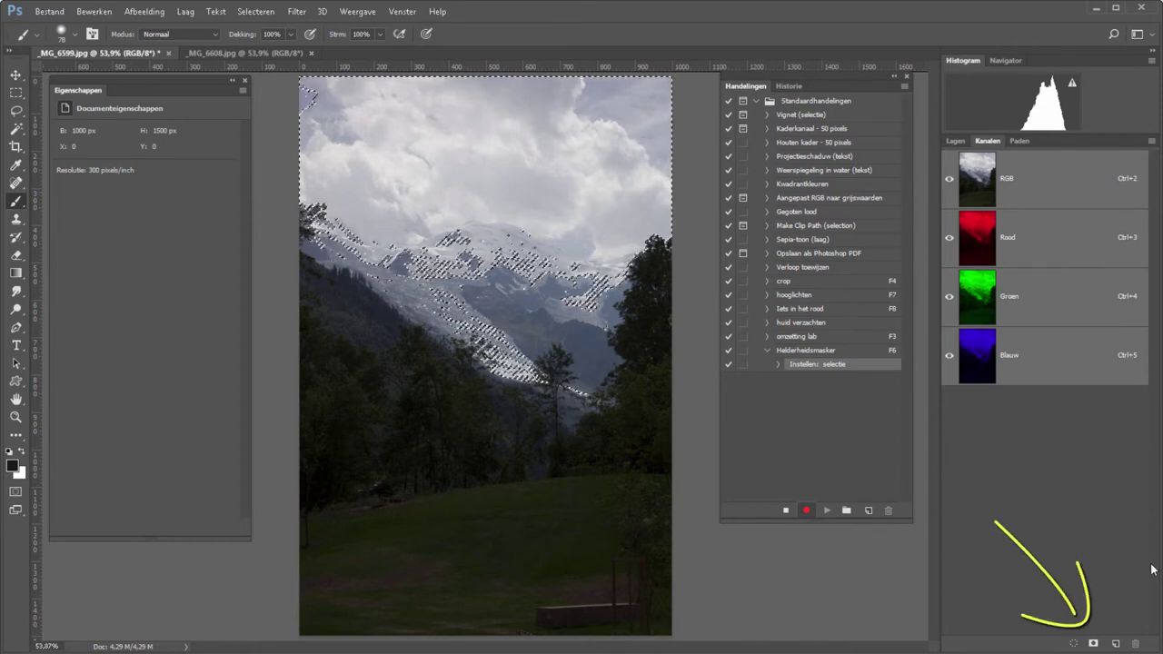
click(1093, 643)
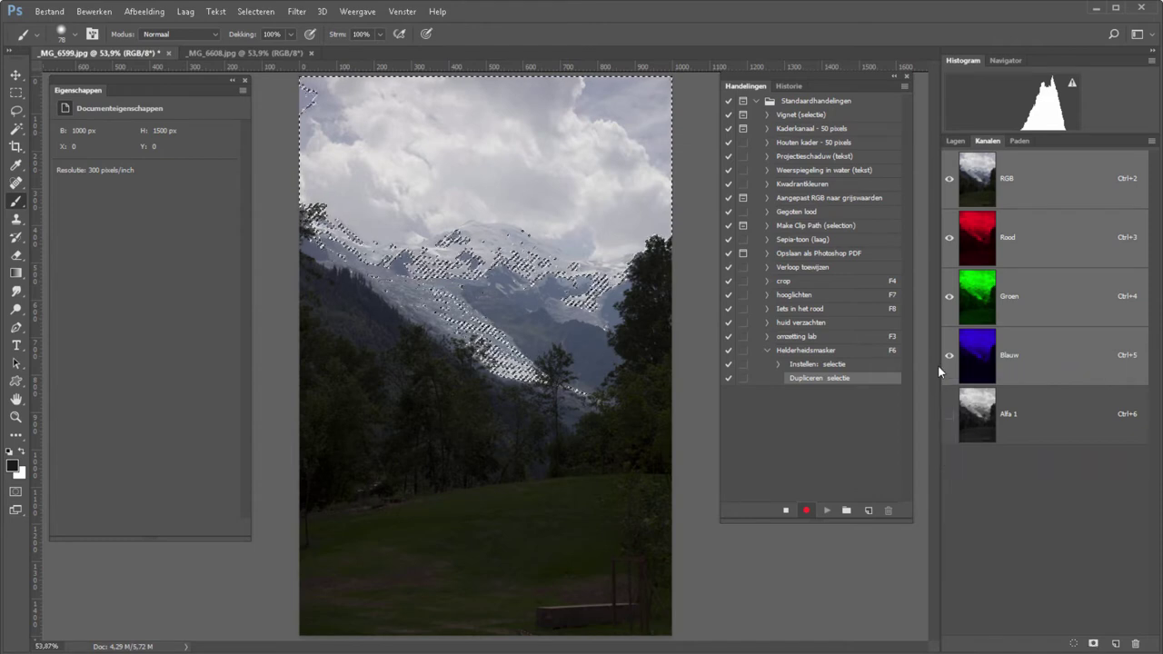
click(1057, 423)
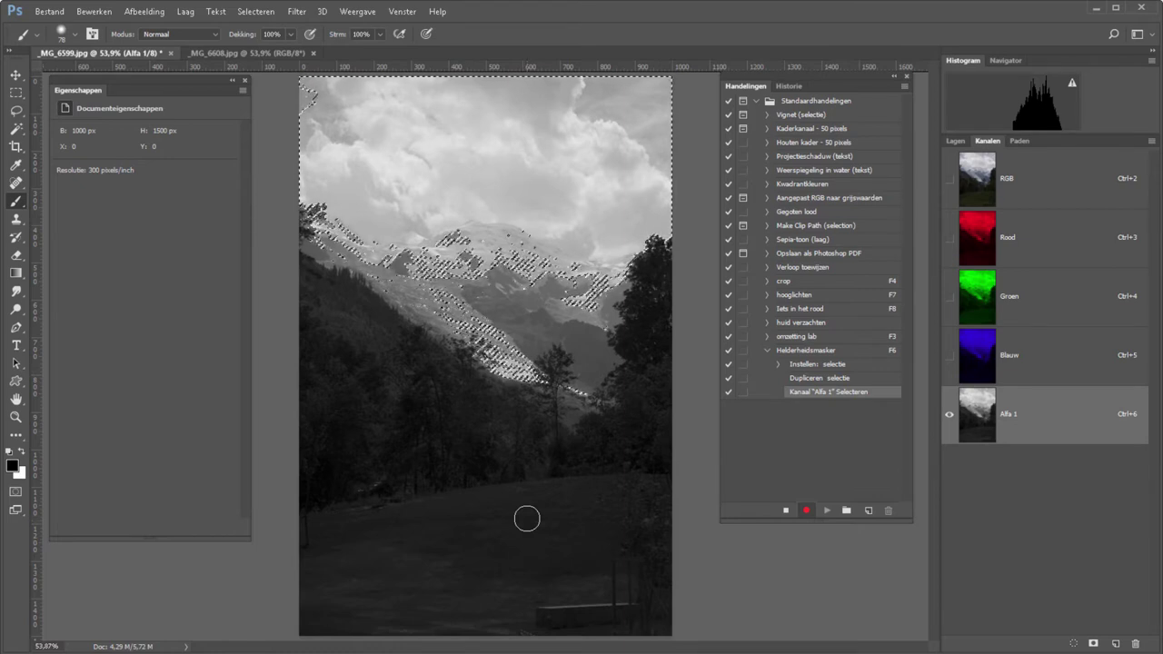
double_click(1006, 414)
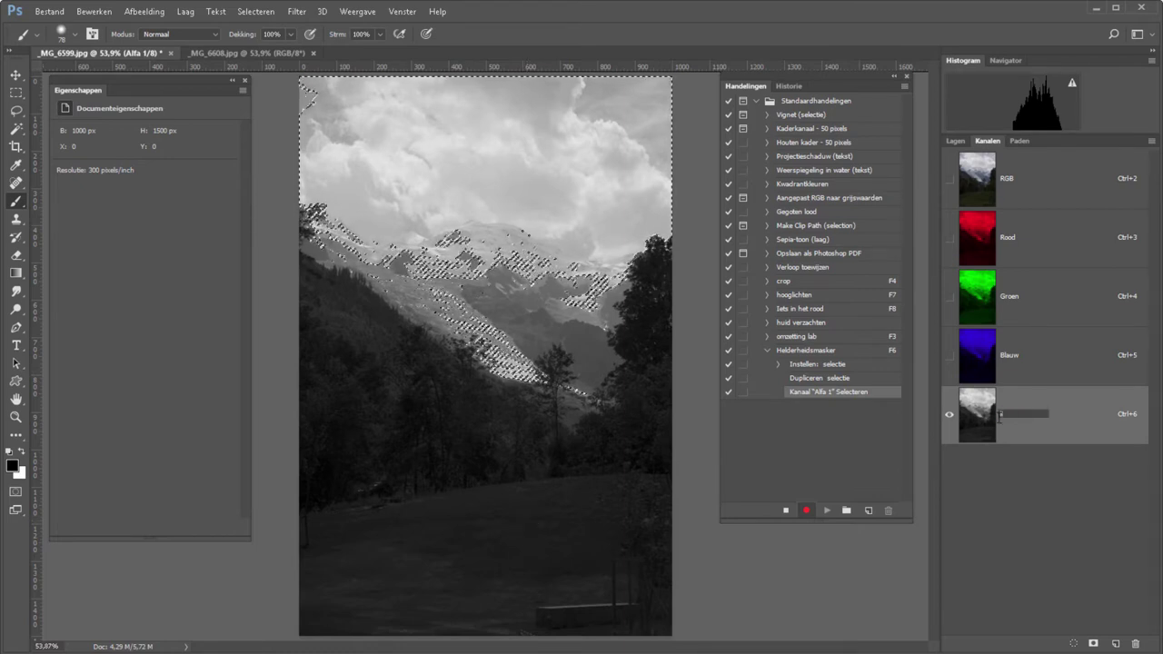
key(Escape)
text(licht)
key(Return)
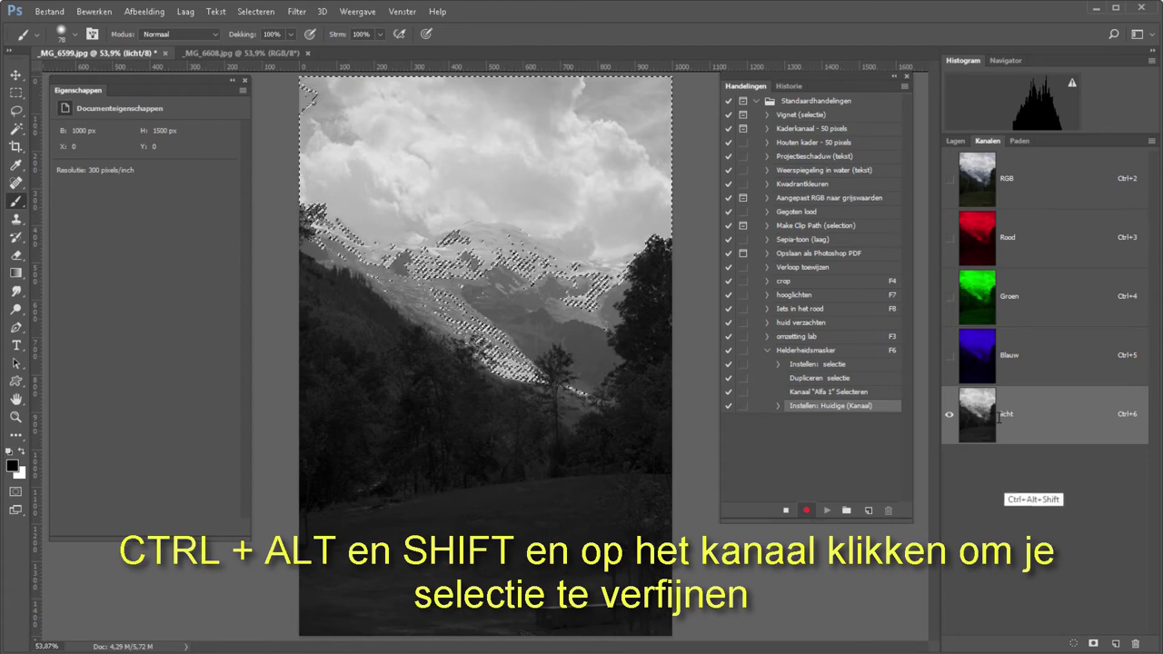
Intersect the selection with licht and save it as a channel named lichter.
ctrl+alt+shift+click(976, 418)
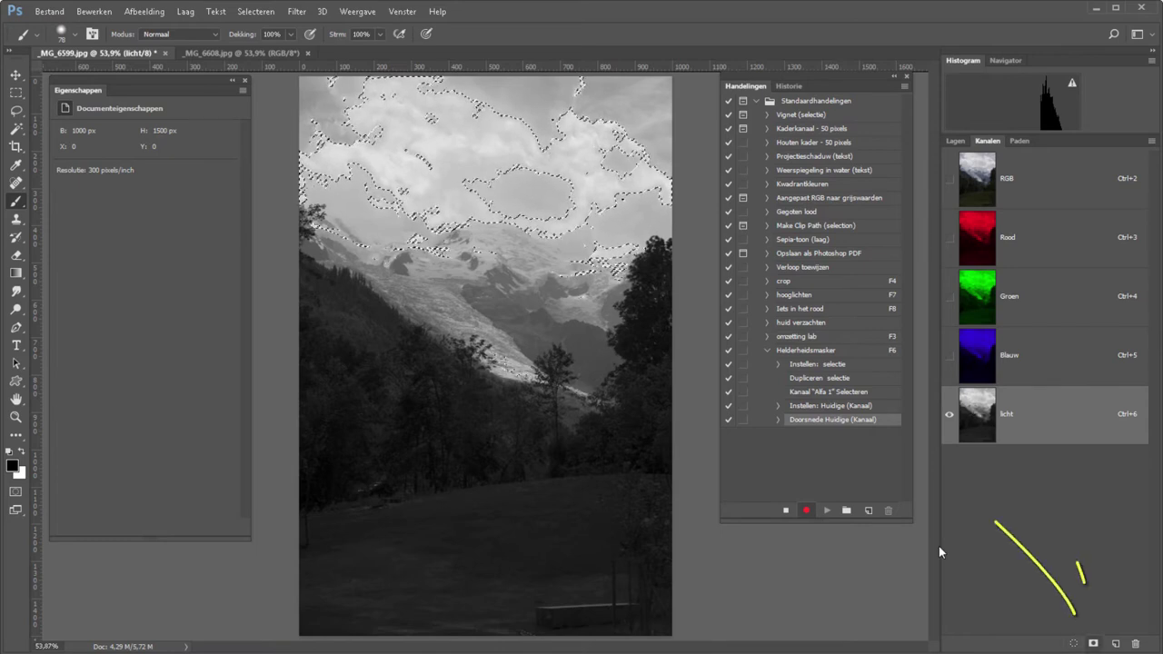
click(1092, 644)
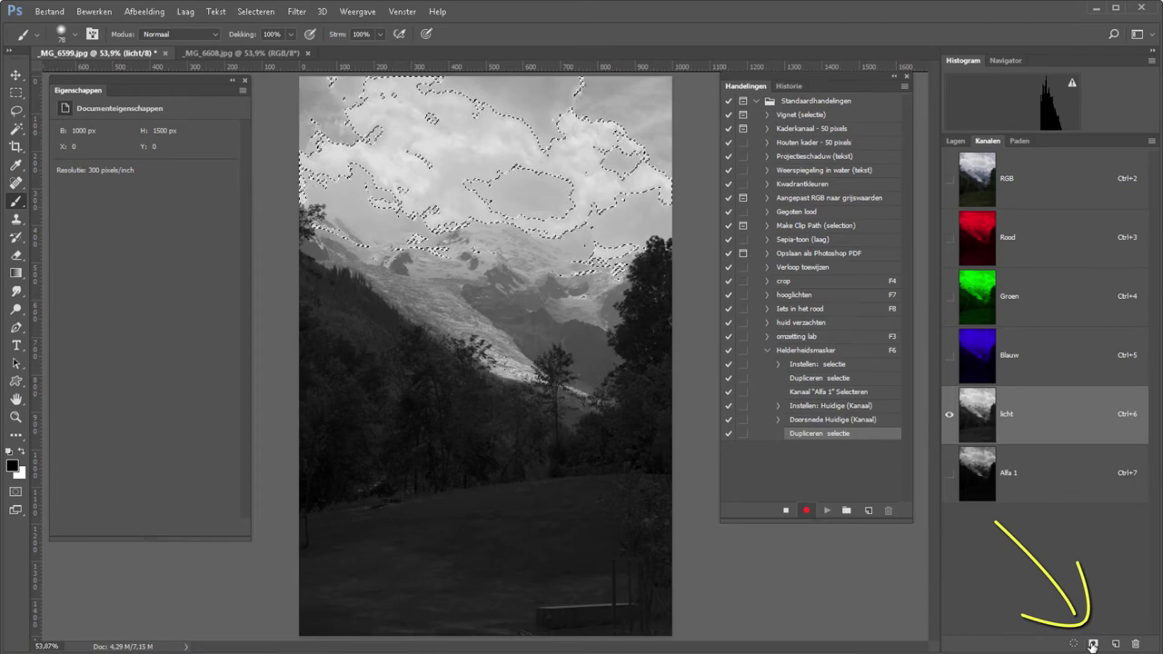
click(1033, 476)
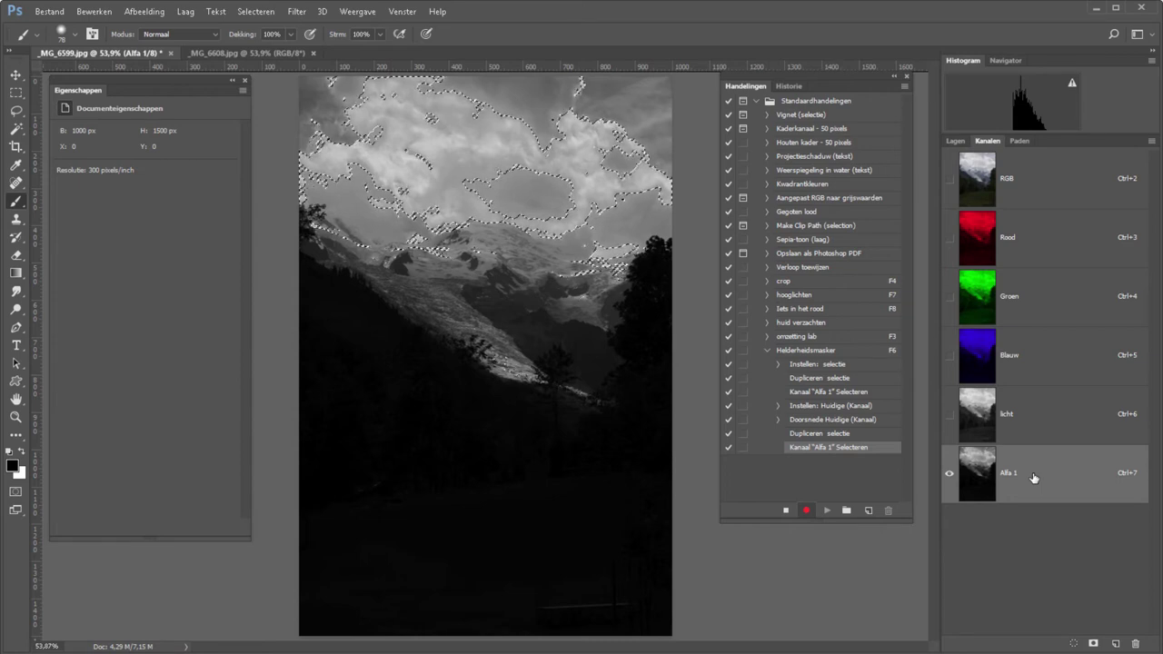
double_click(1006, 474)
text(lichter)
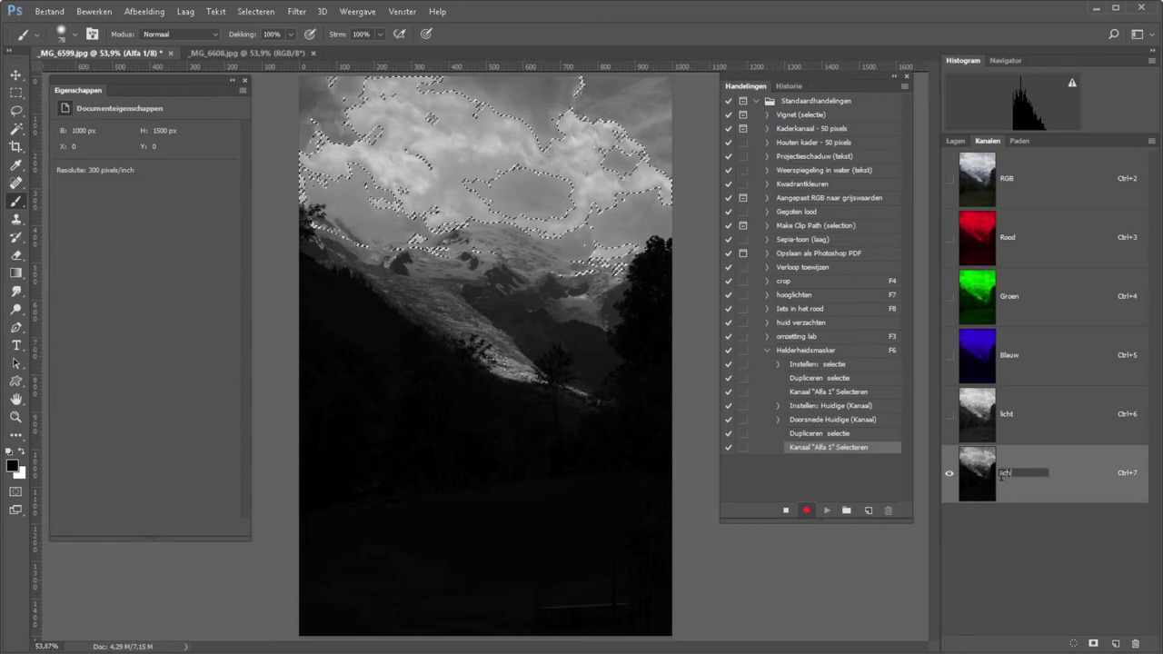
key(Return)
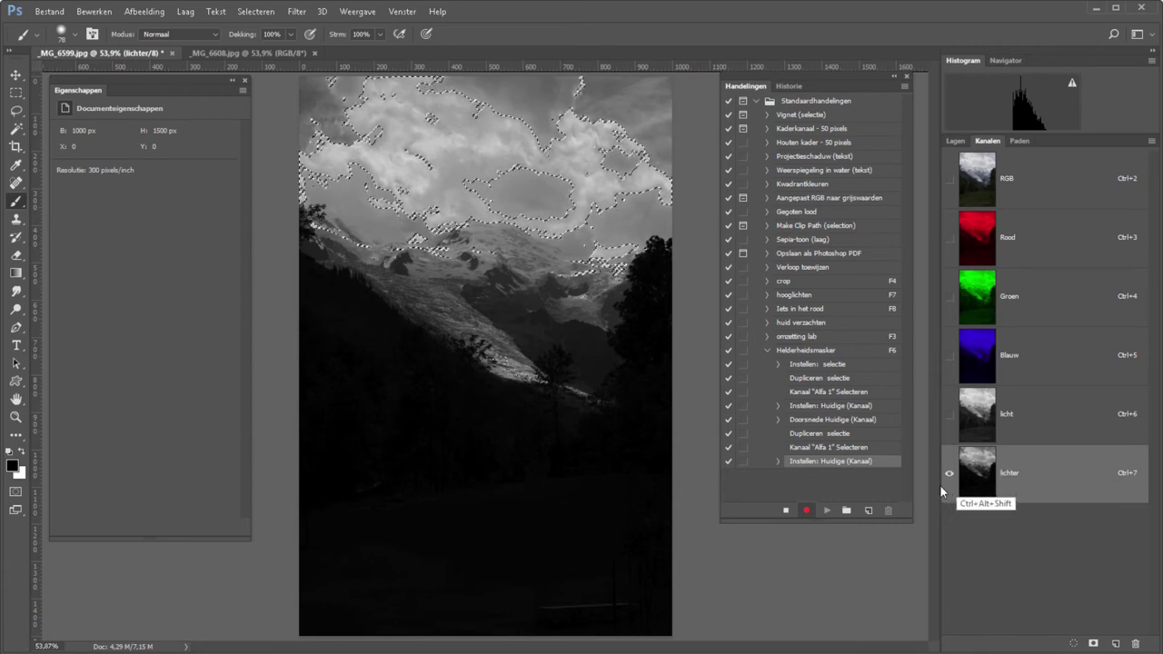
Intersect with lichter, save the result as channel lichtste, then deselect.
ctrl+alt+shift+click(974, 475)
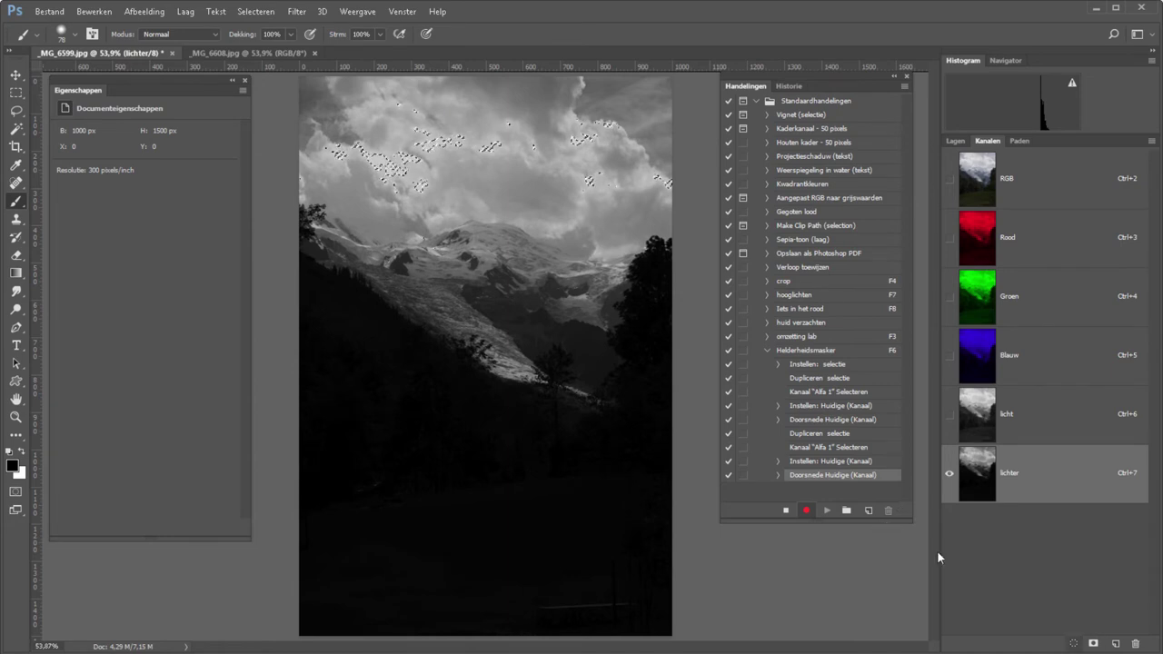
click(1093, 644)
double_click(1004, 531)
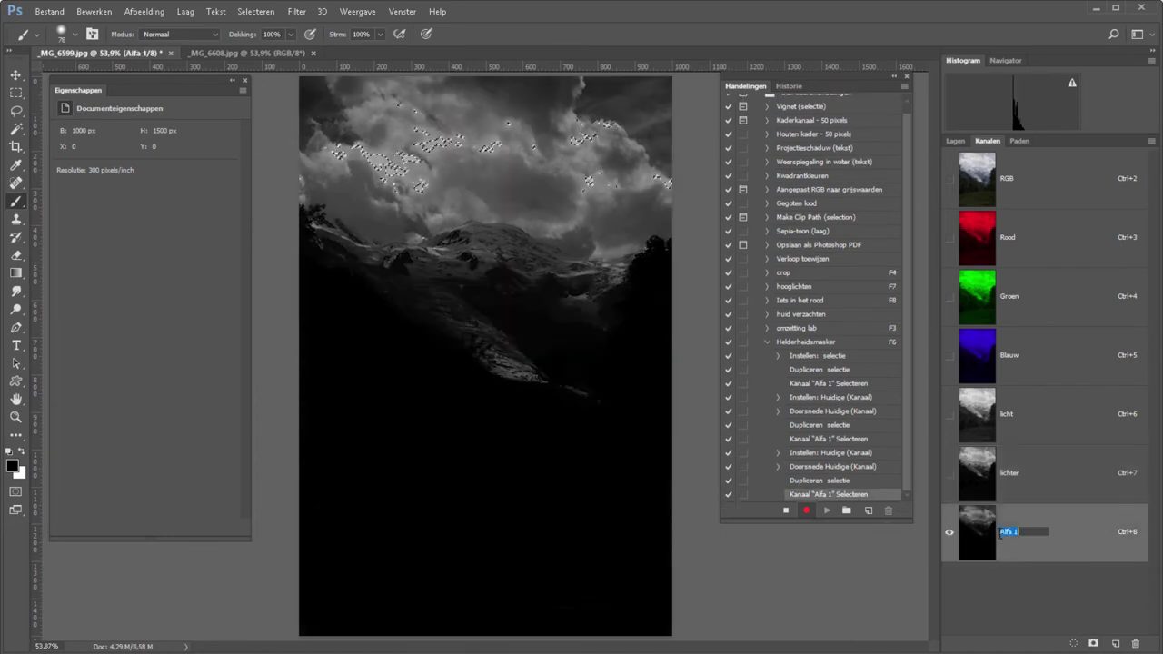
text(lichtste)
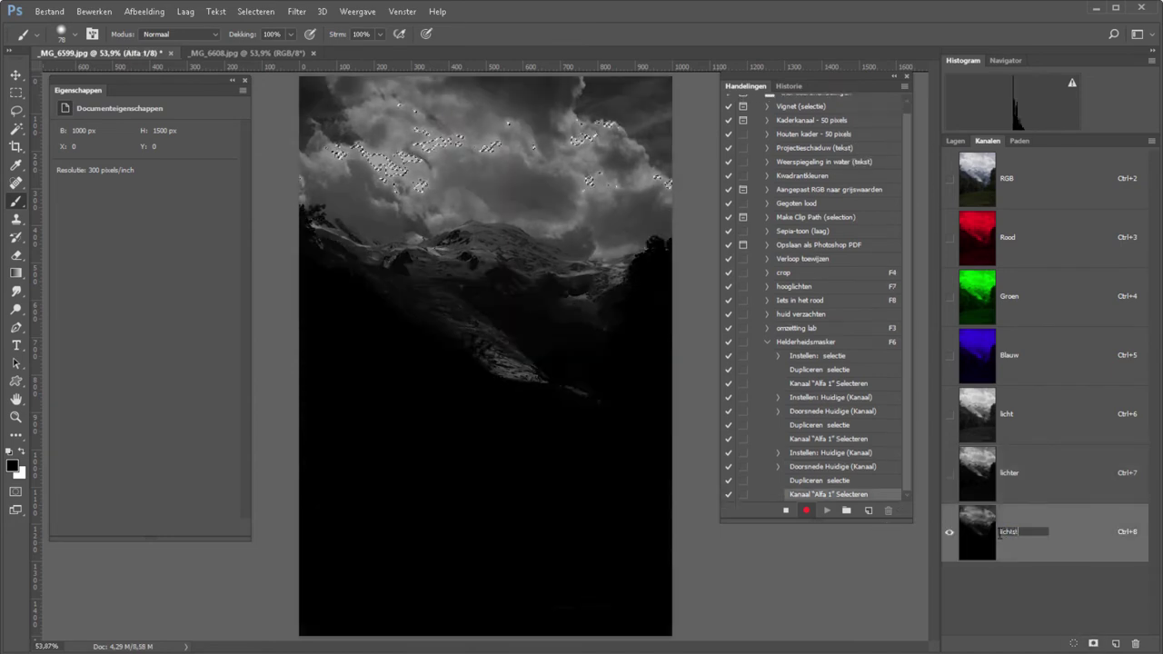
key(Return)
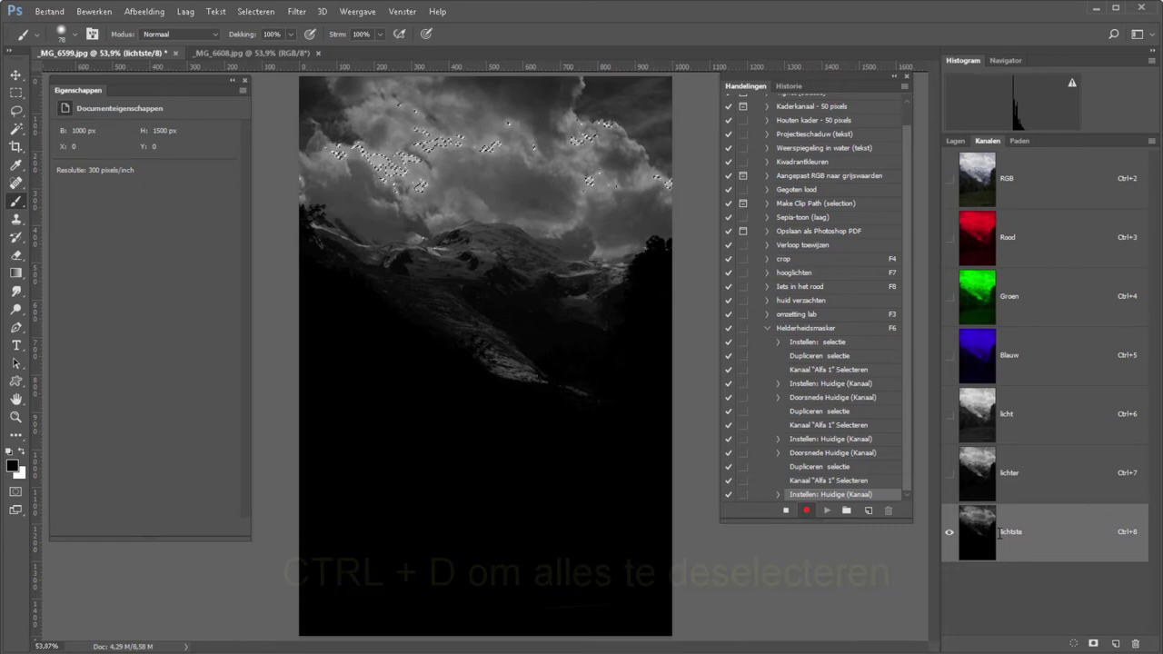
key(ctrl+d)
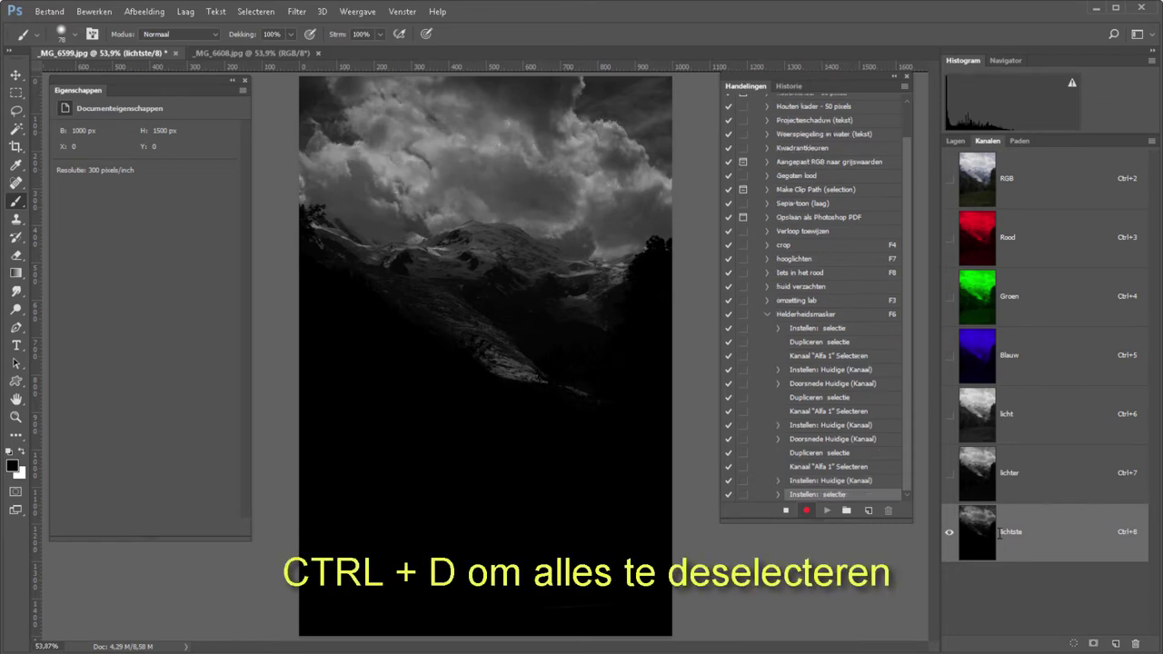
Invert the bright-areas selection and save it as a channel named donker.
click(1041, 183)
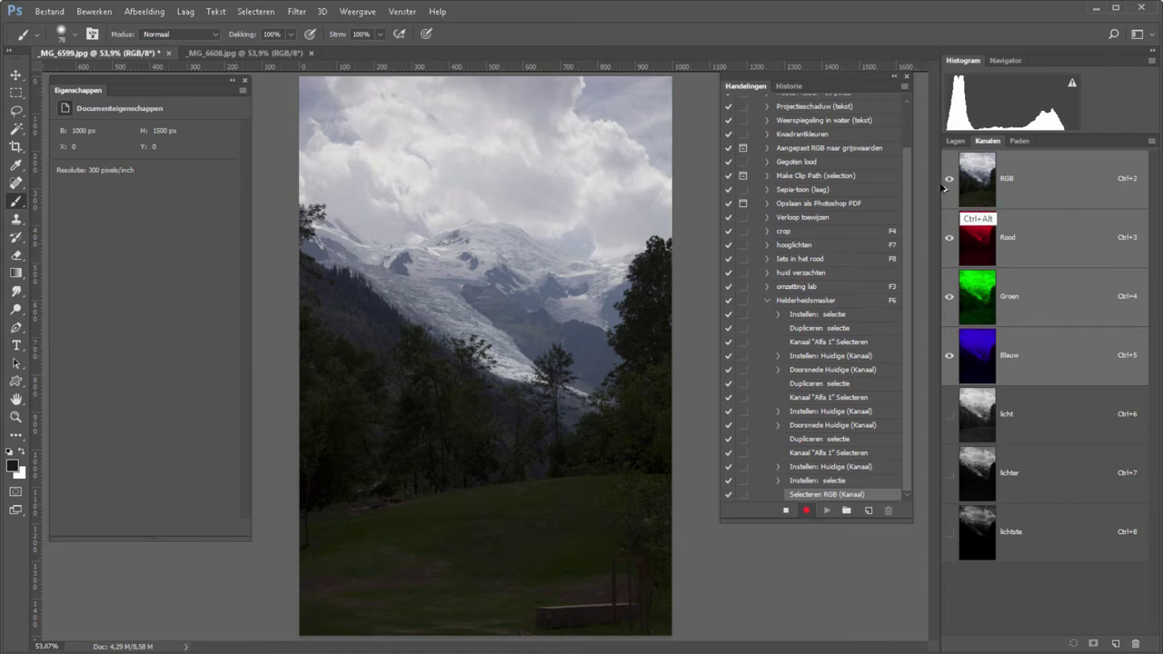
ctrl+click(978, 178)
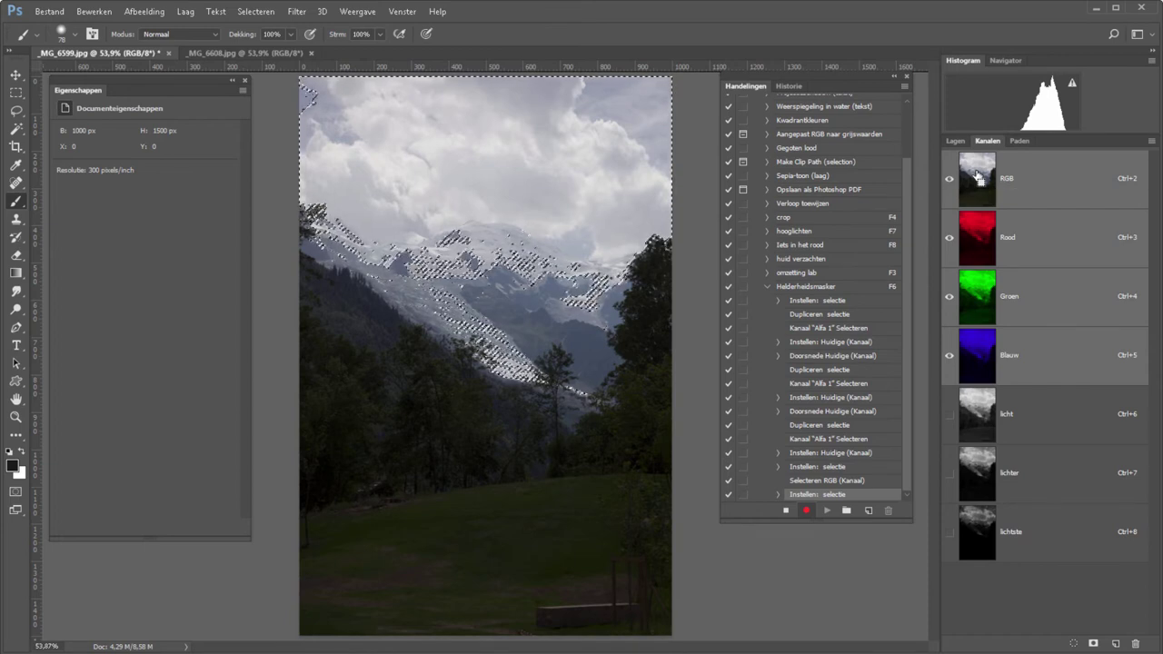
key(ctrl+shift+i)
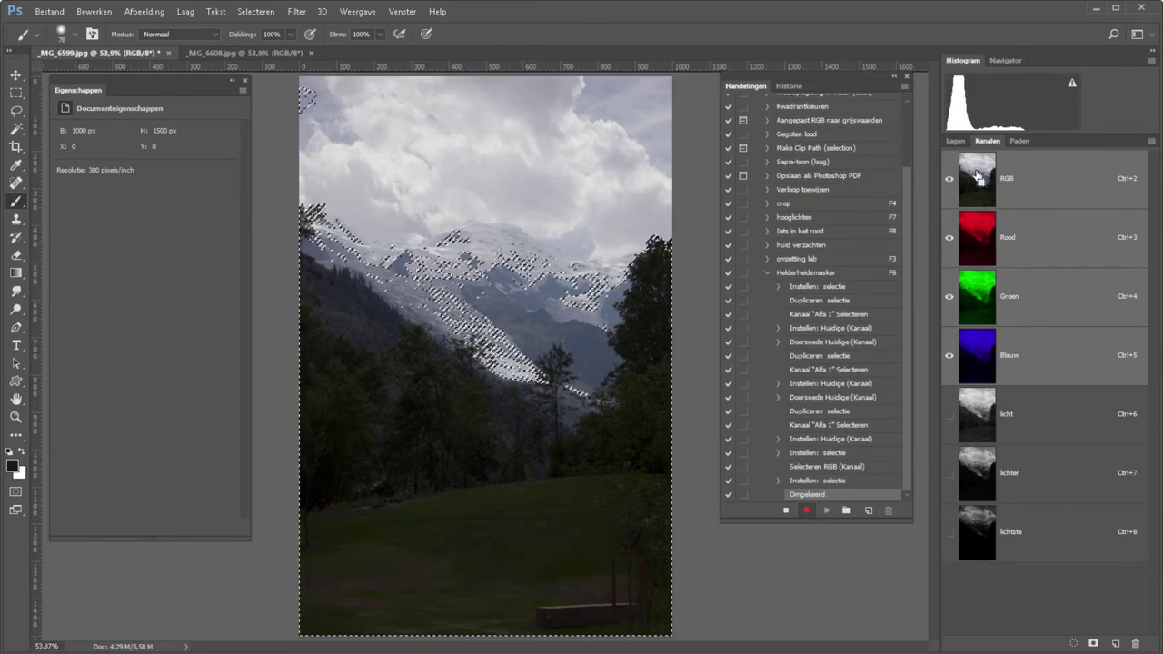
click(1093, 643)
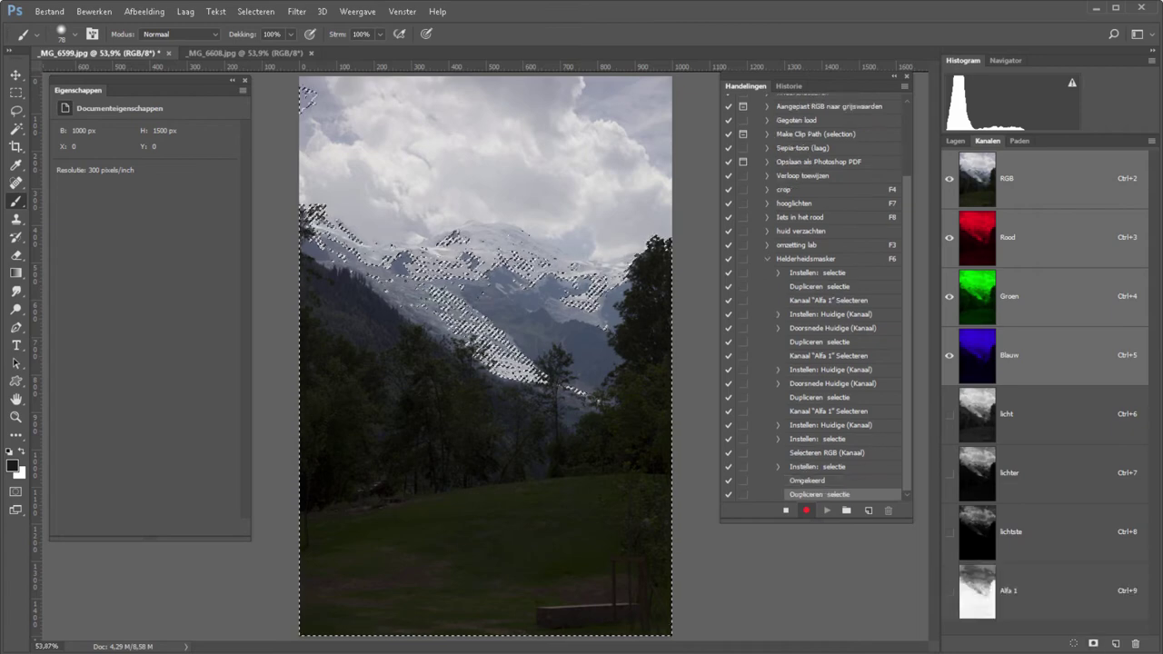
double_click(1007, 591)
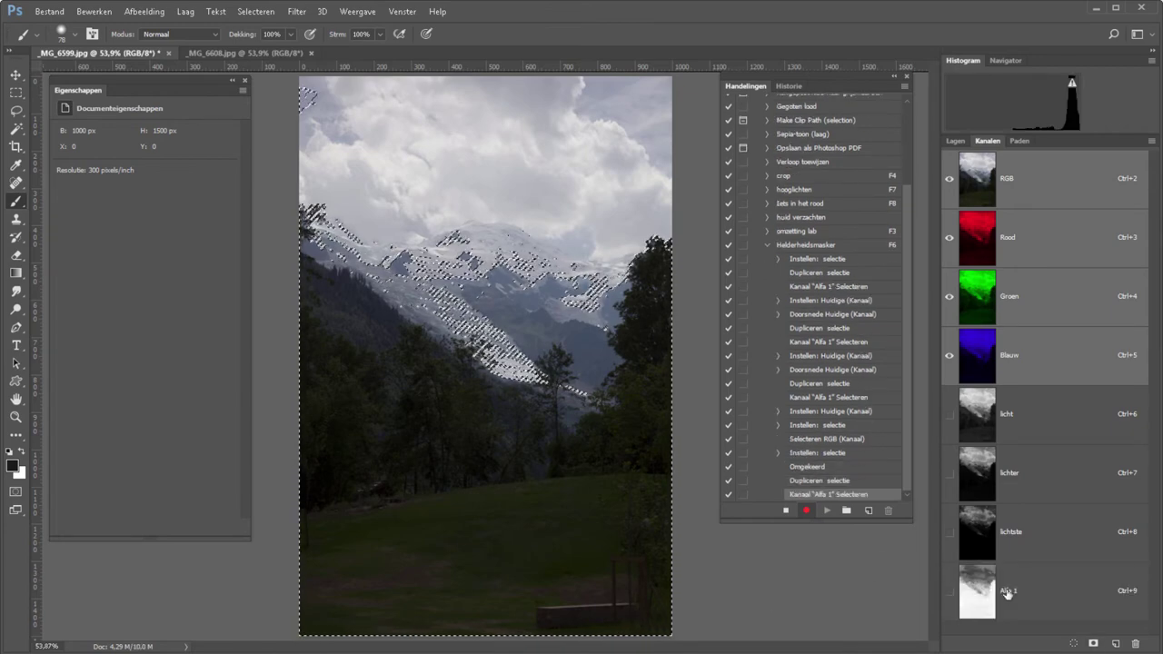
text(donker)
key(Return)
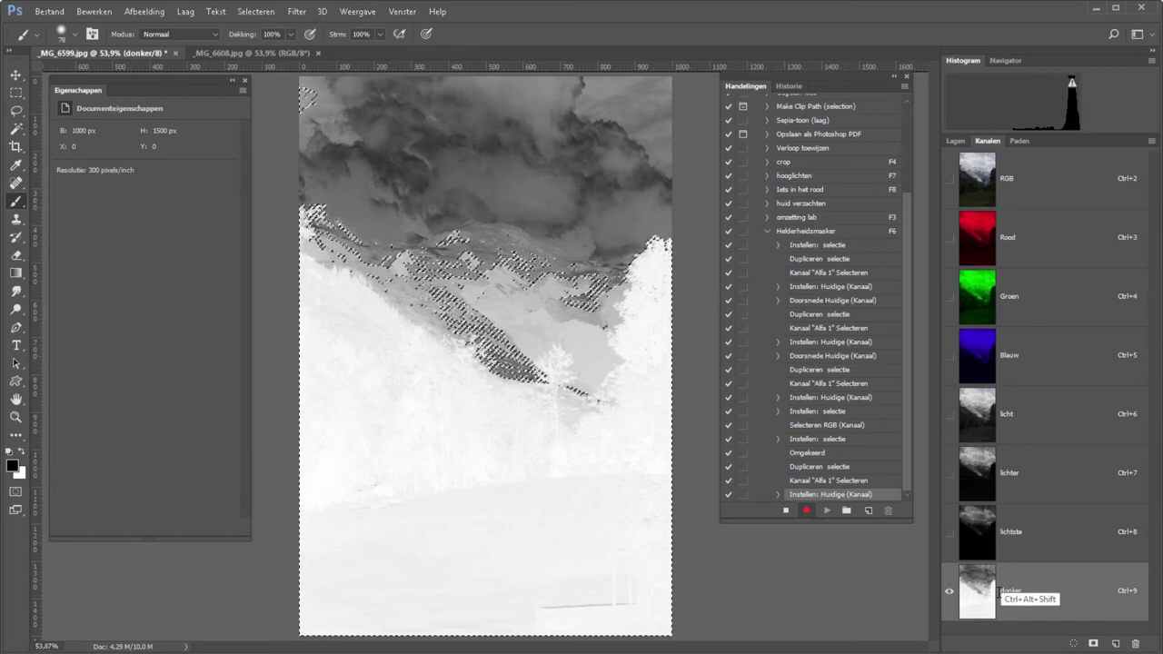
Shrink the channel thumbnails and save the donker intersection as channel donkerder.
ctrl+alt+shift+click(976, 600)
right_click(976, 600)
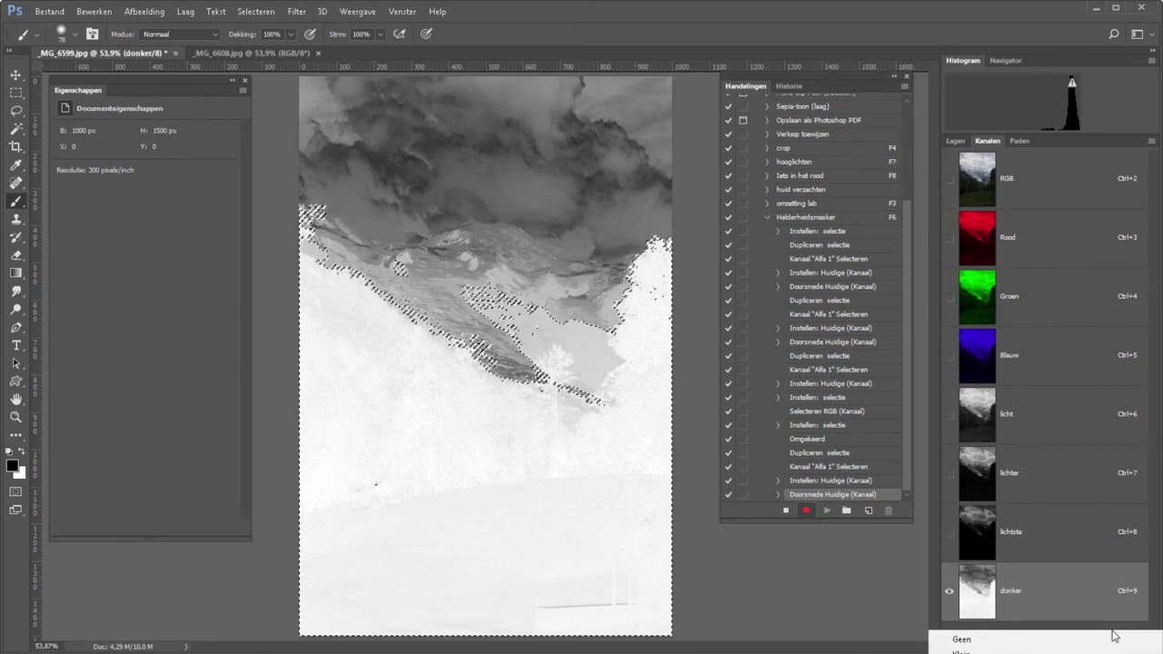
click(1027, 639)
click(1073, 643)
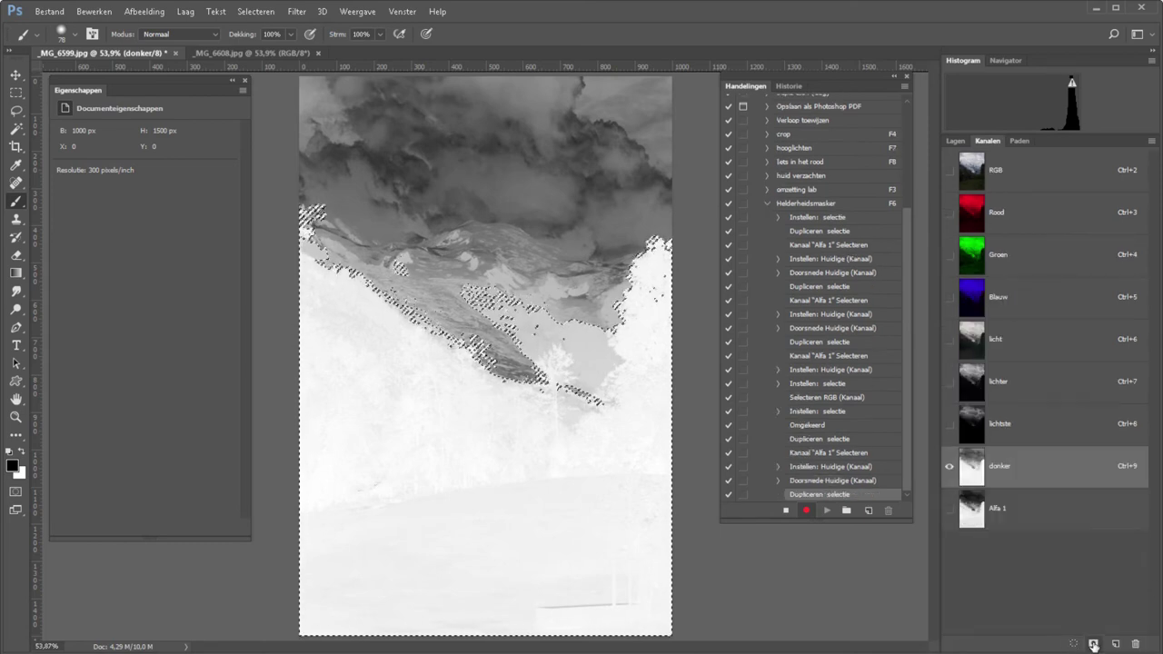
click(997, 514)
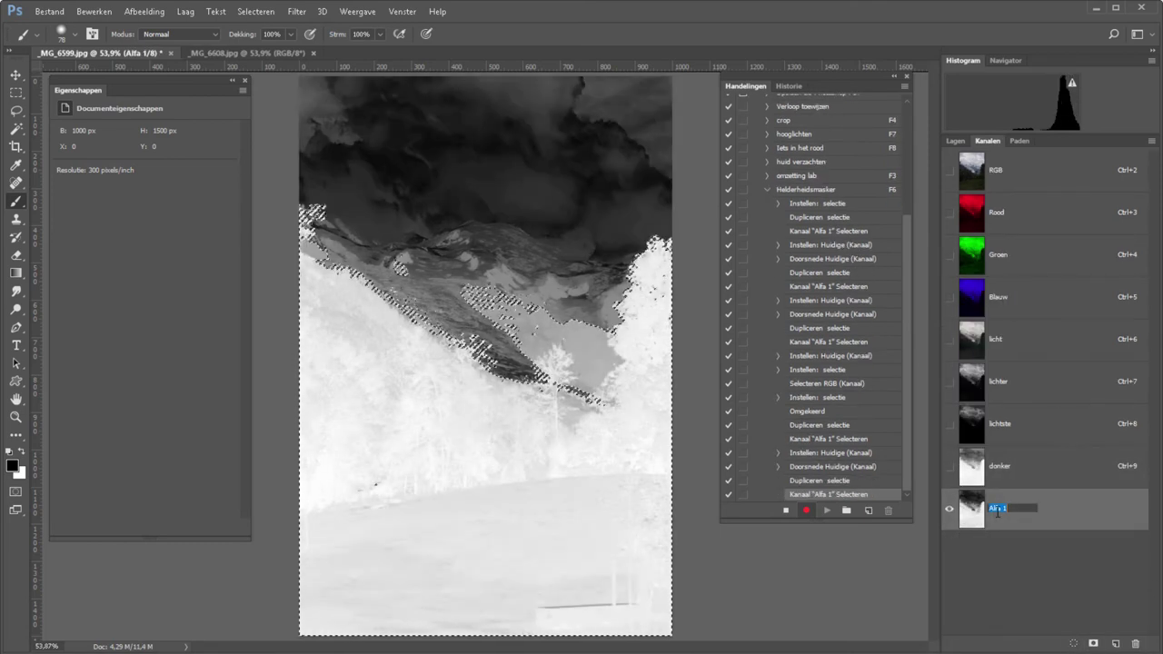
double_click(997, 509)
text(donkerder)
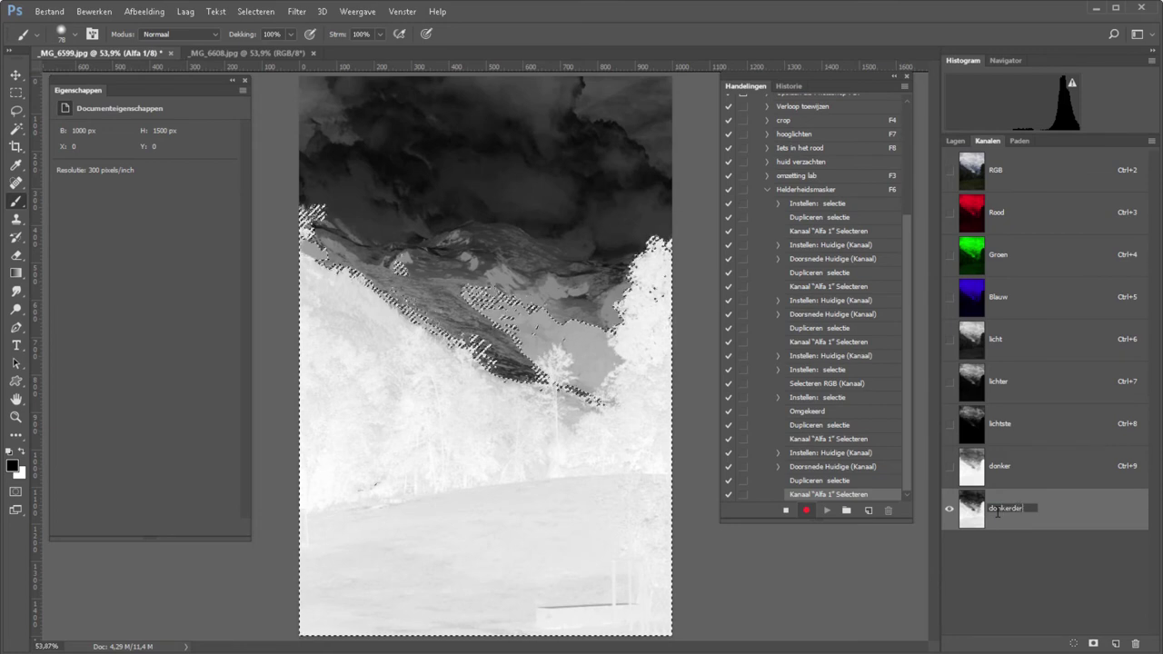
key(Return)
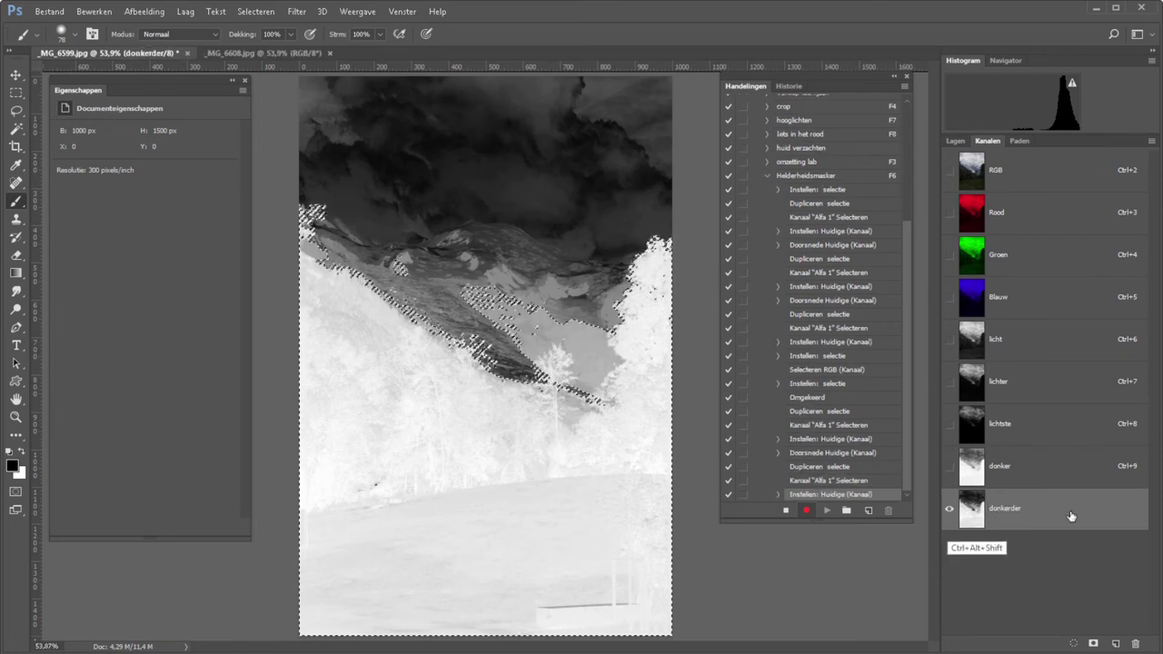
Save the donkerder intersection as channel donkerste, deselect, and reselect the RGB composite.
ctrl+alt+shift+click(1070, 516)
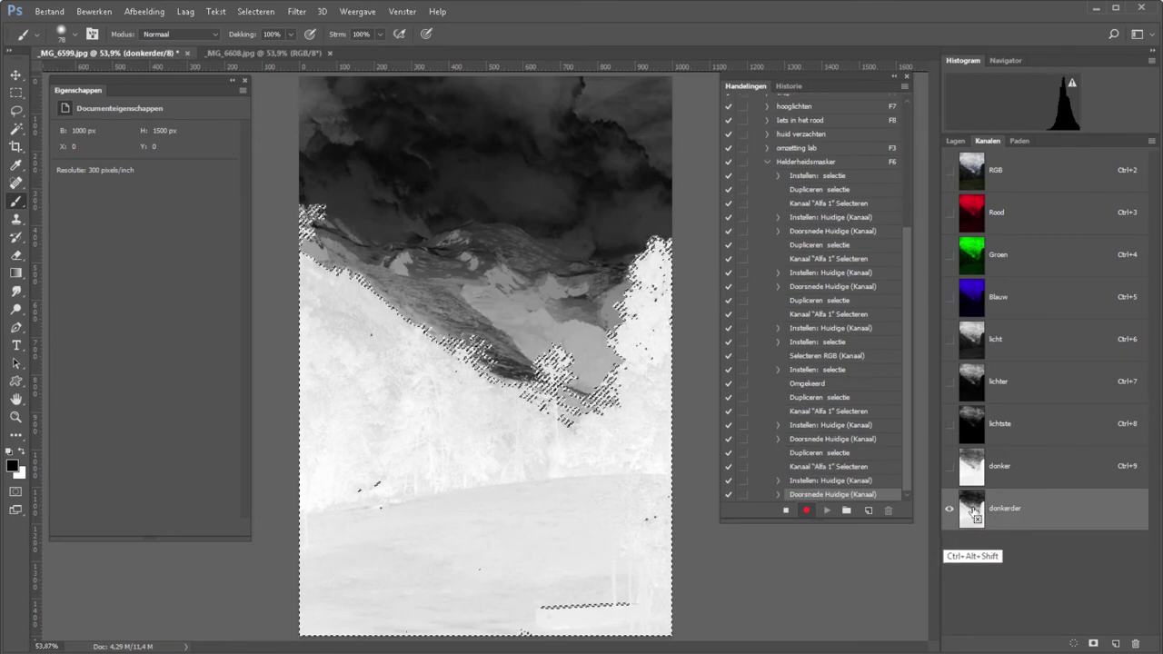
click(1093, 644)
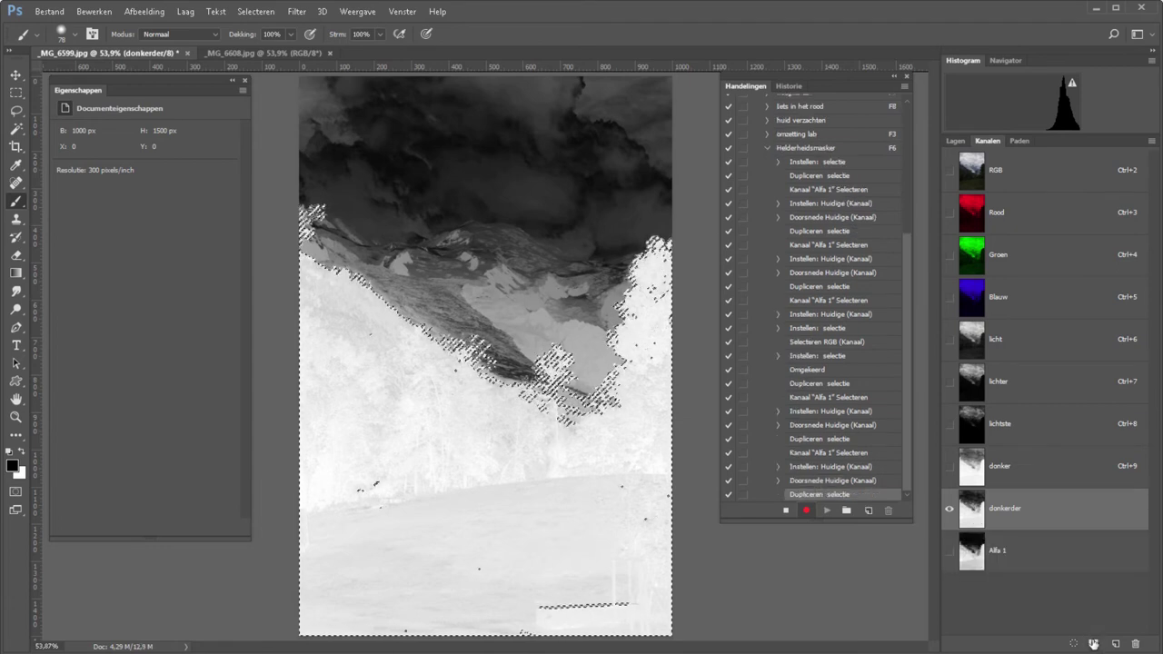
double_click(998, 550)
text(donkers)
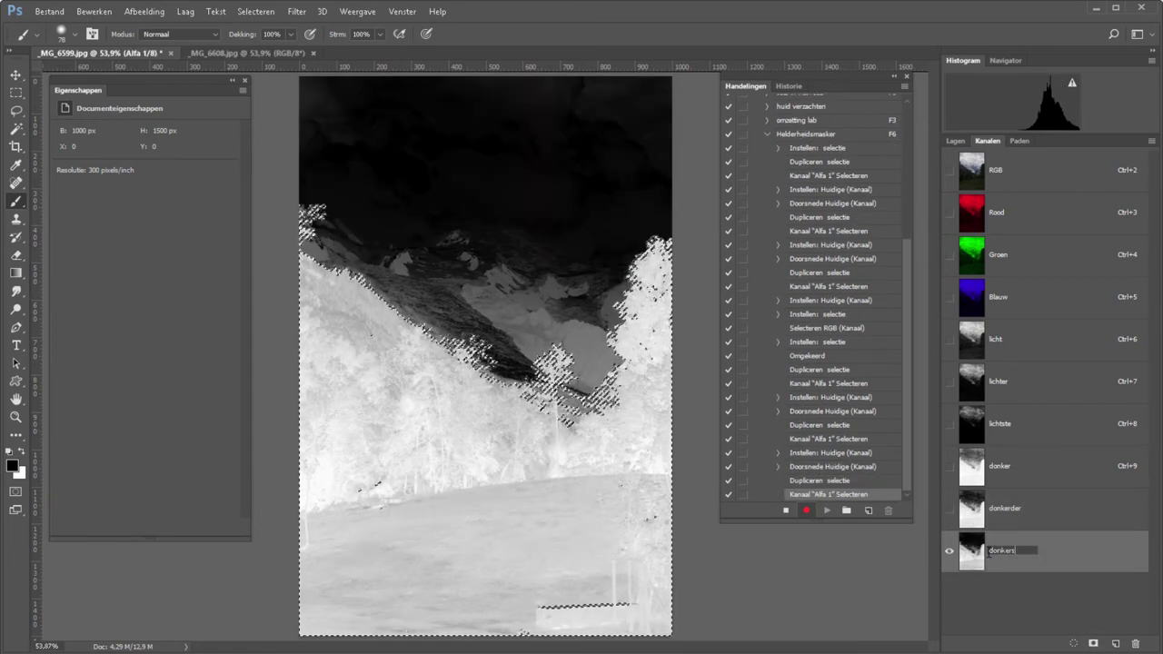
text(te)
key(Return)
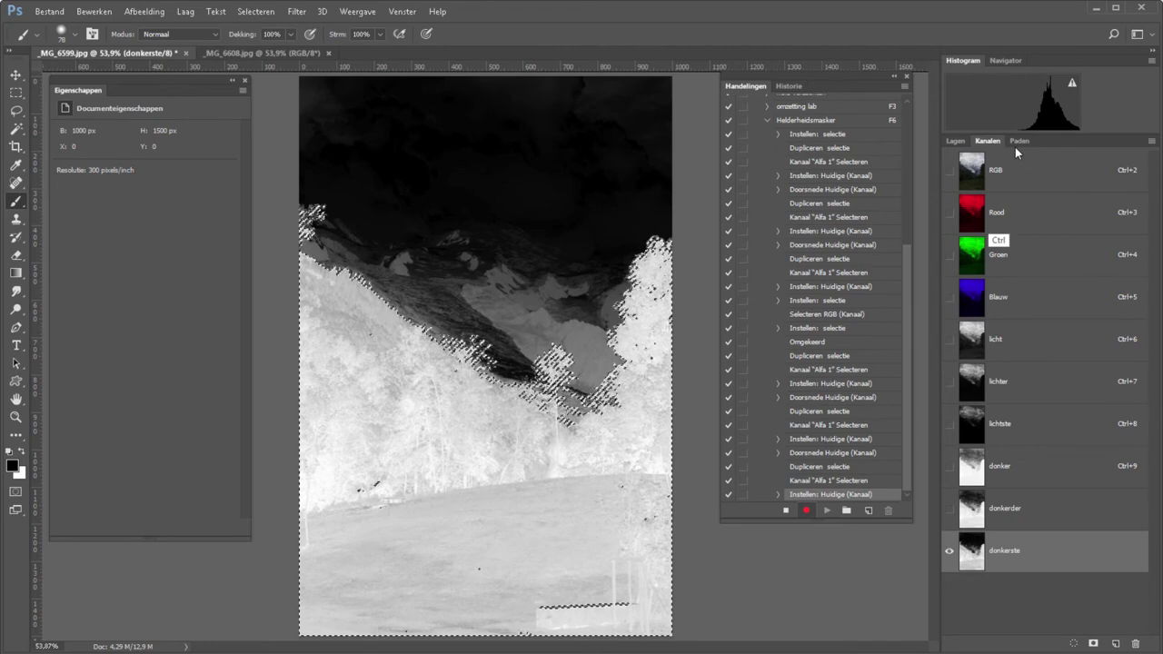
key(ctrl+d)
click(1017, 170)
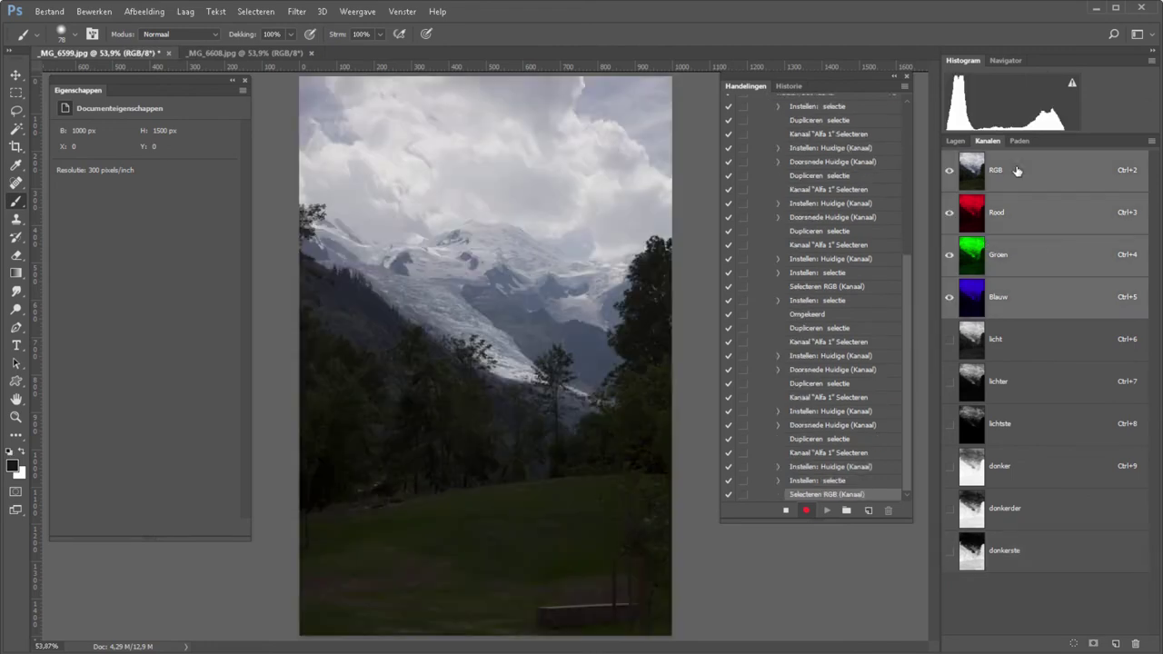
Stop recording Helderheidsmasker and switch to the river photo _MG_6608.jpg.
click(786, 510)
key(ctrl+Tab)
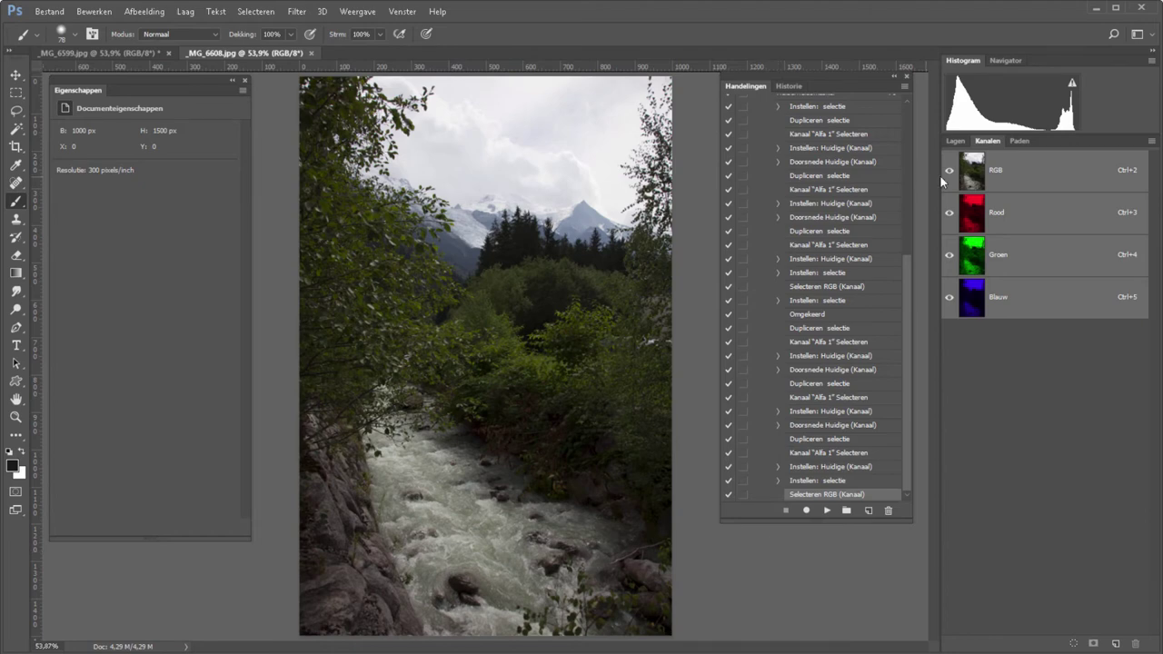
Play the Helderheidsmasker action on _MG_6608.jpg and check its new luminosity channels.
click(955, 141)
drag(904, 259, 904, 208)
click(767, 186)
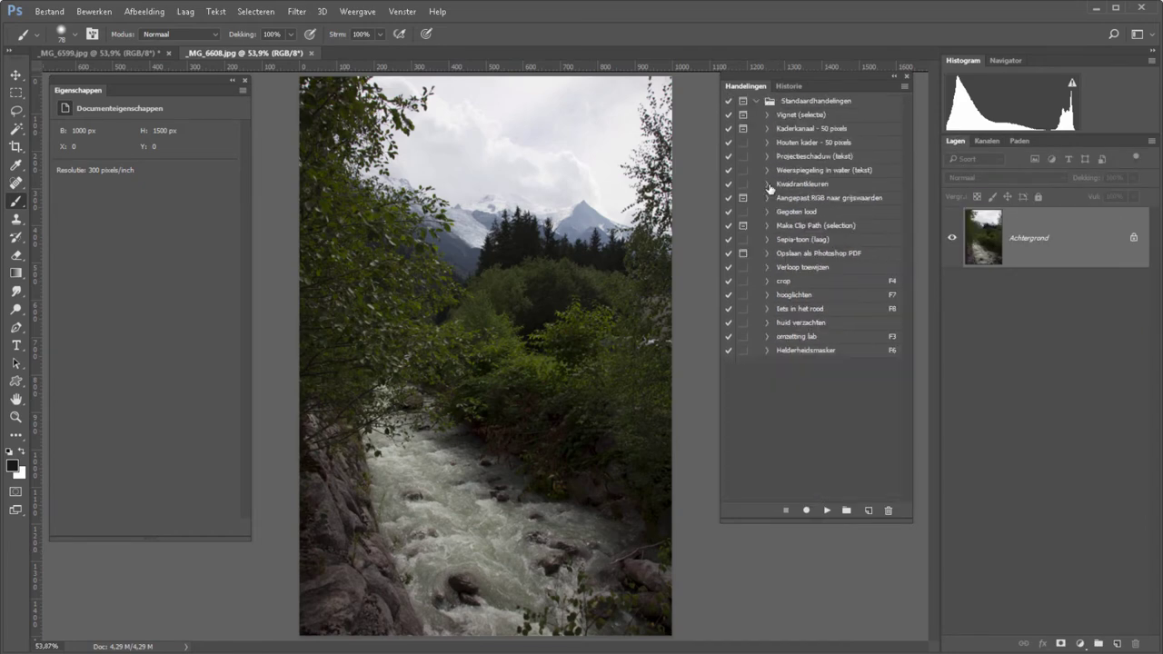
click(837, 355)
click(766, 350)
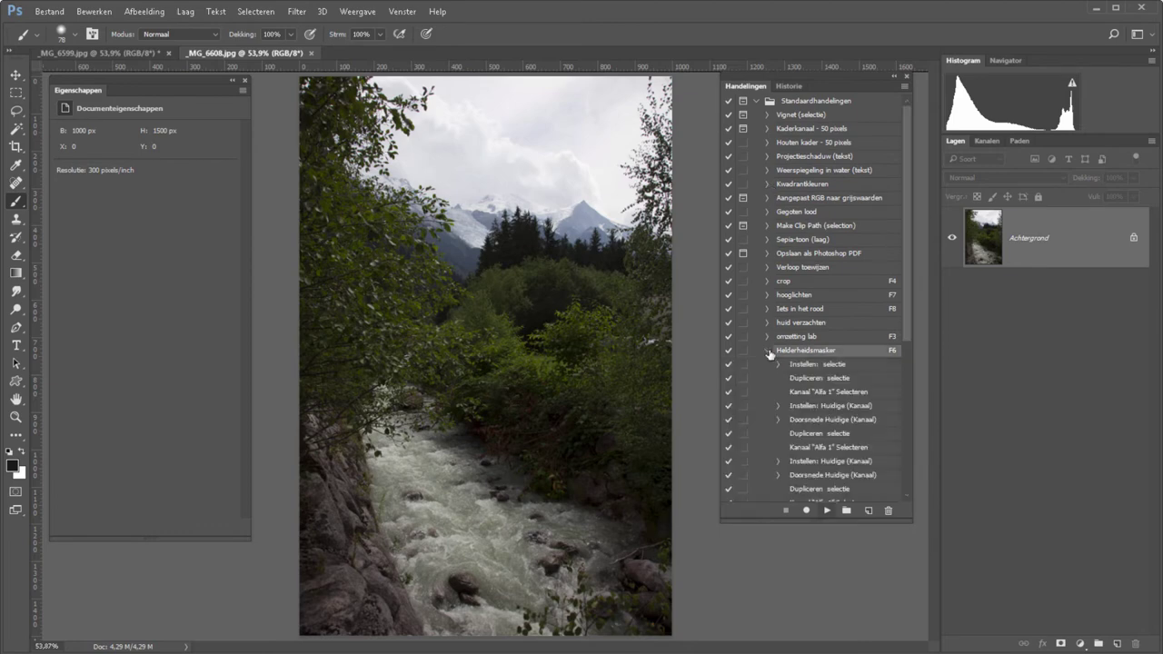
click(827, 510)
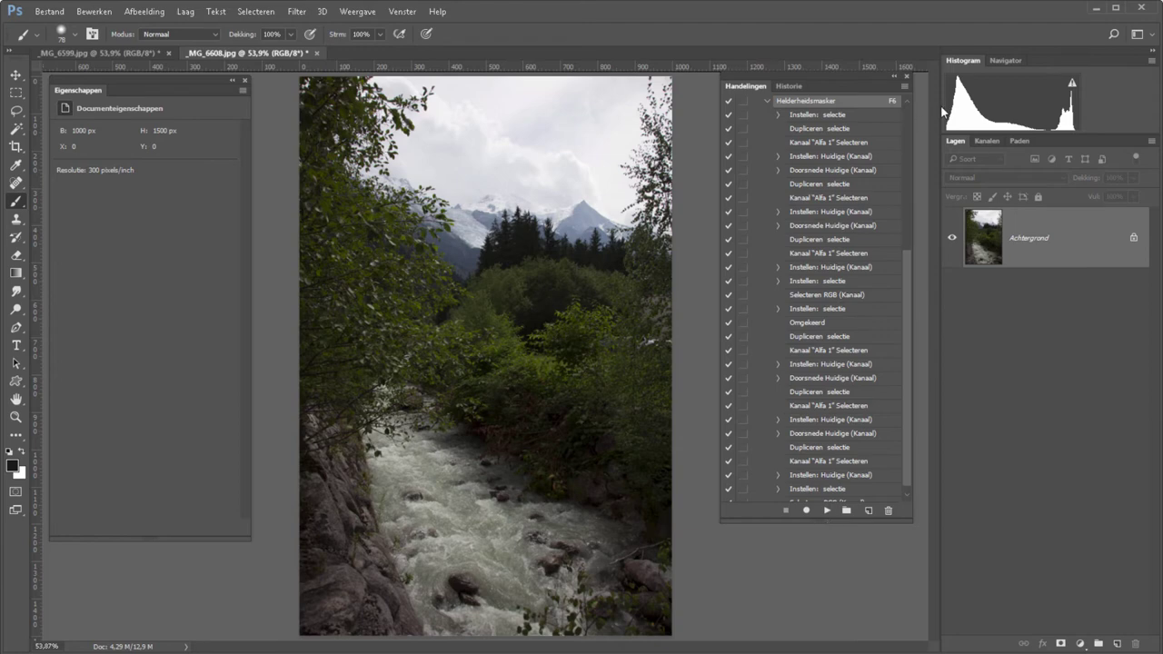
click(985, 141)
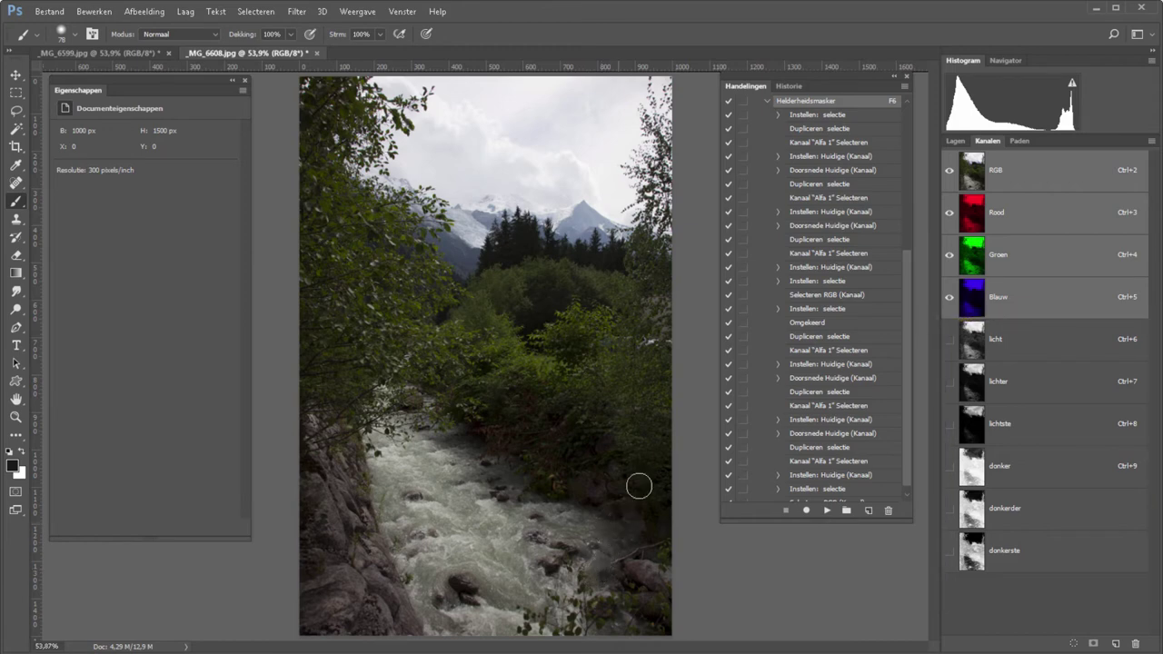
click(956, 144)
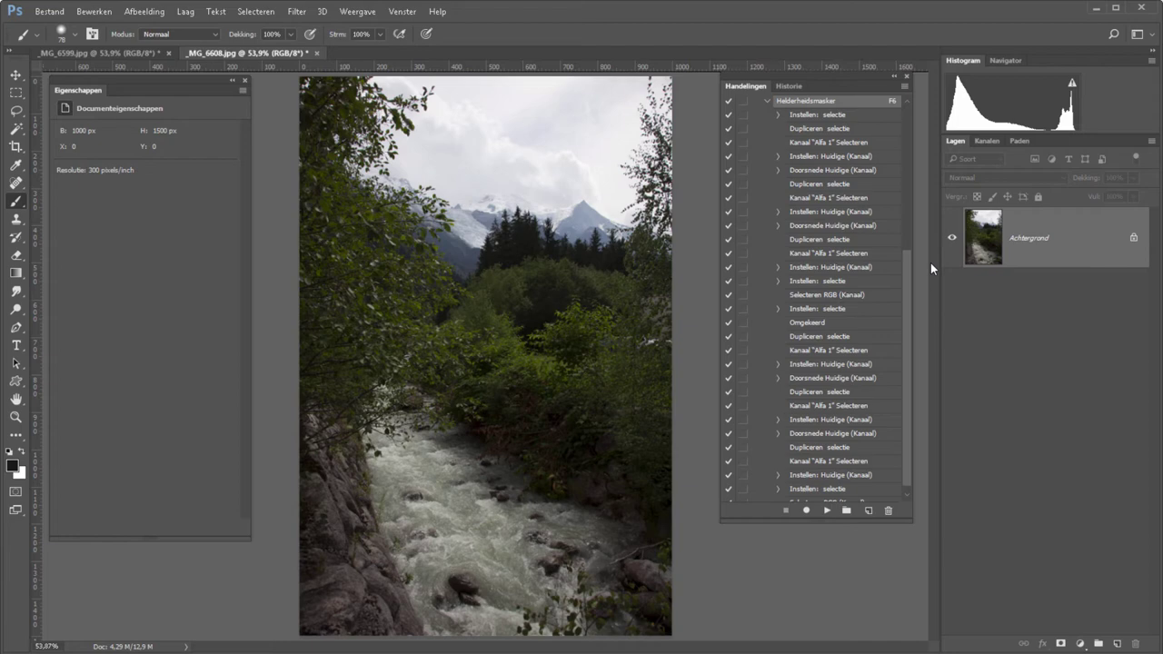
Load the lichtste channel as a selection and add a Levels adjustment layer from it.
click(985, 142)
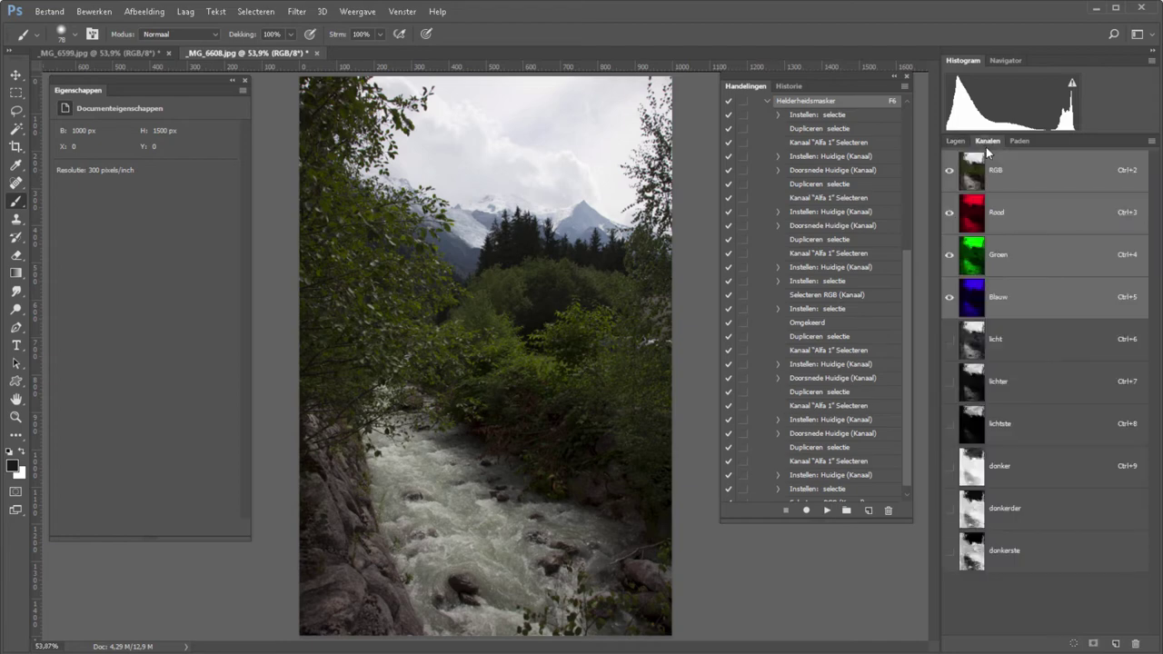
click(1000, 423)
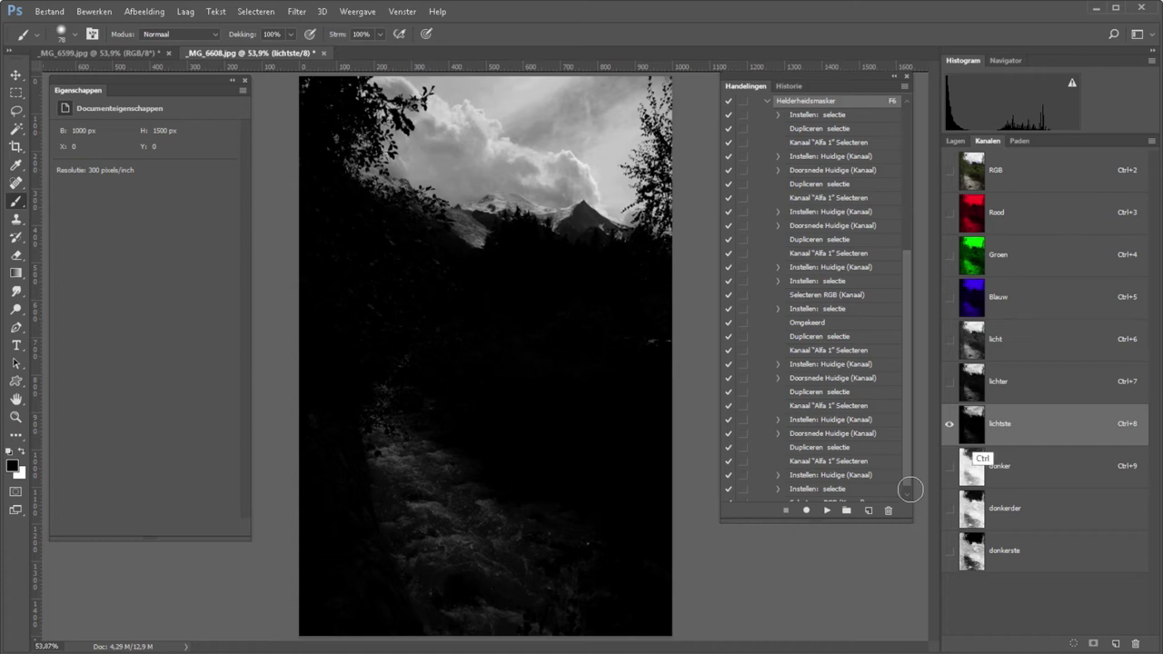
ctrl+click(972, 423)
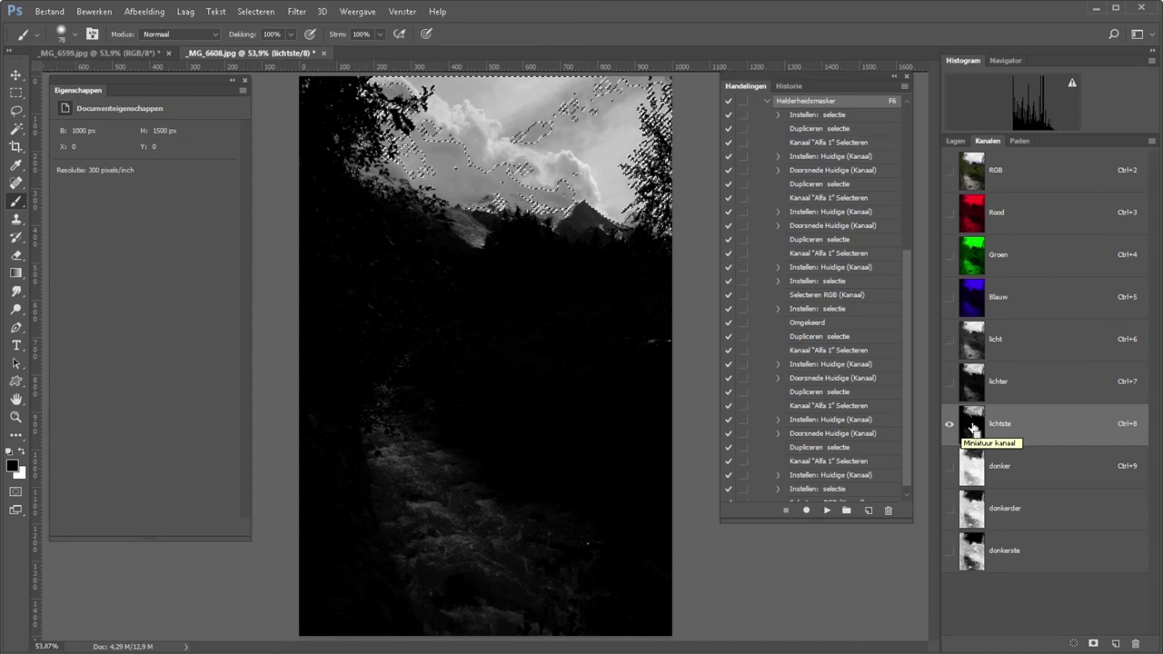
click(954, 142)
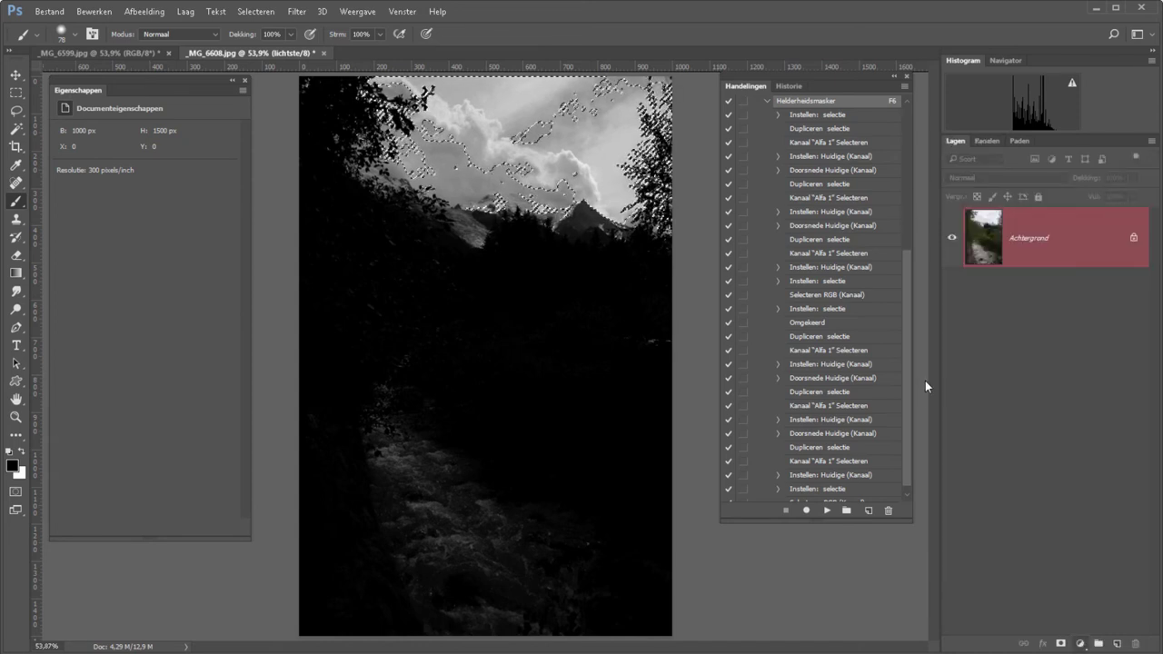
click(1079, 644)
click(1039, 409)
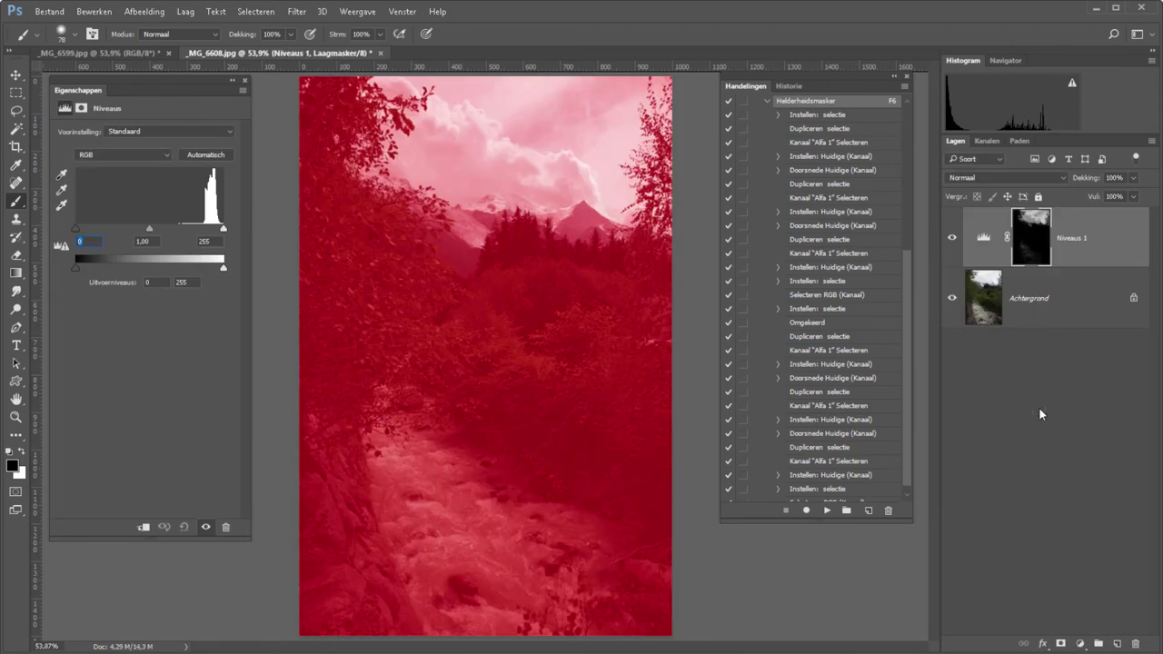
Hide the lichtste preview, inspect the Niveaus 1 mask, and show its Levels settings.
click(987, 143)
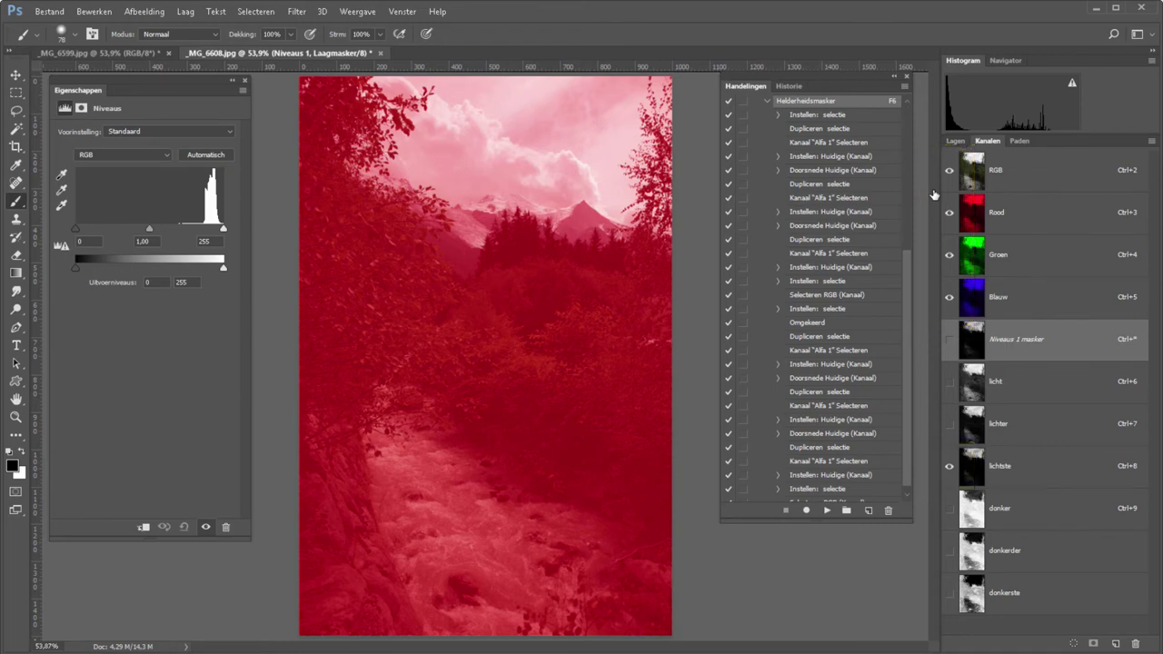
click(950, 466)
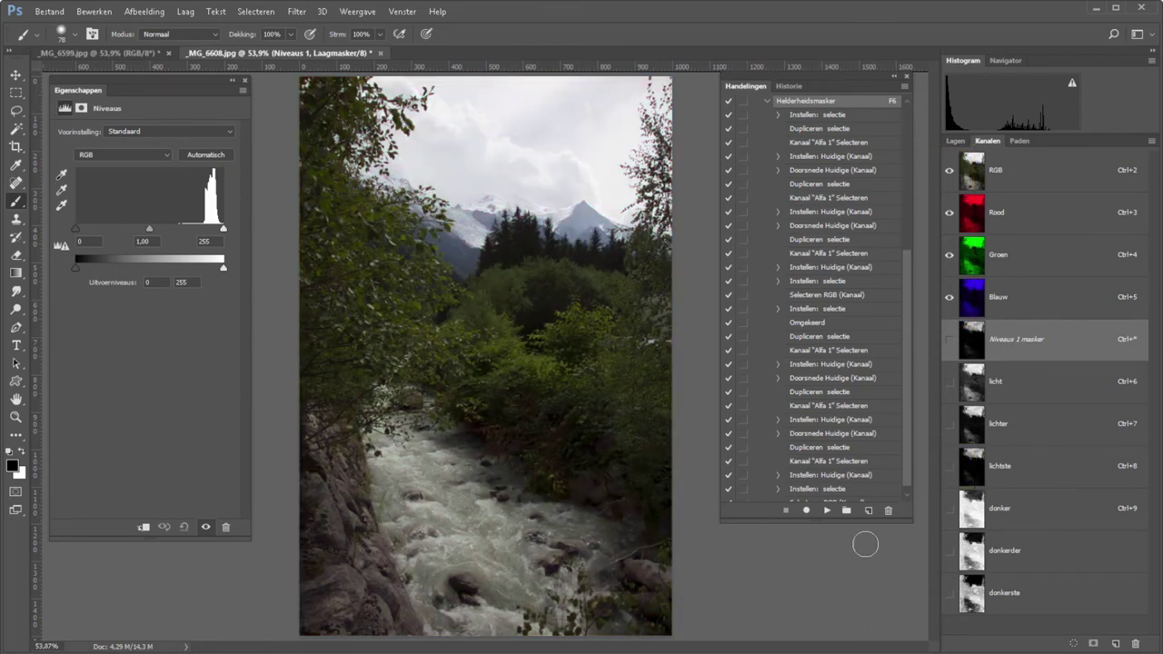
click(956, 141)
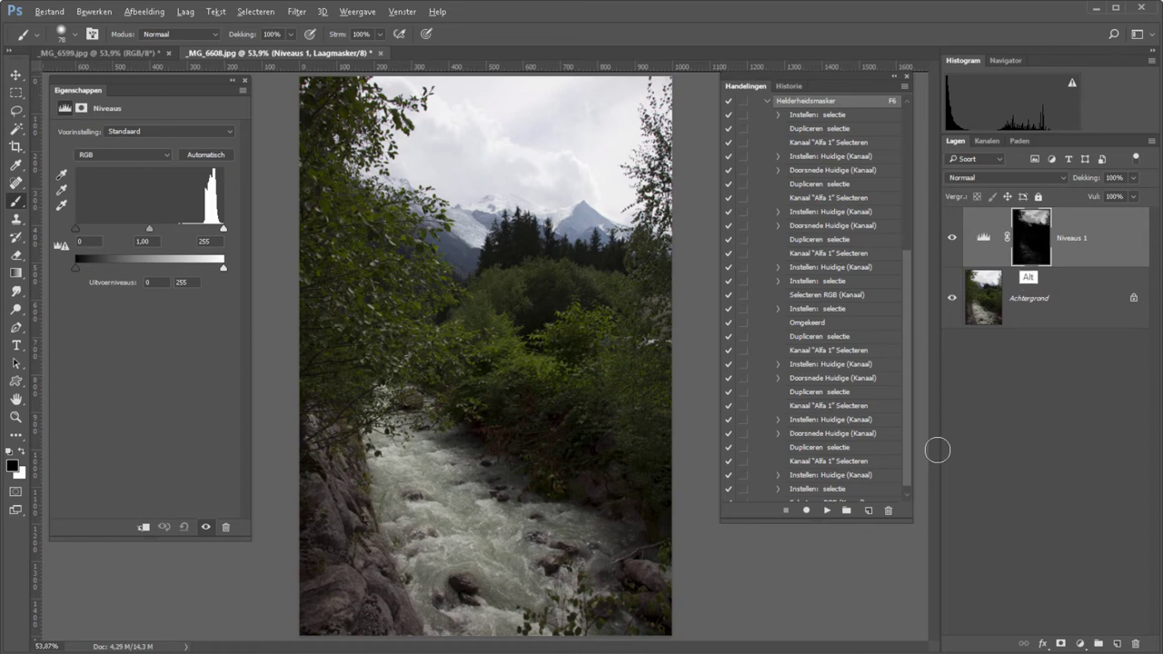
alt+click(1033, 239)
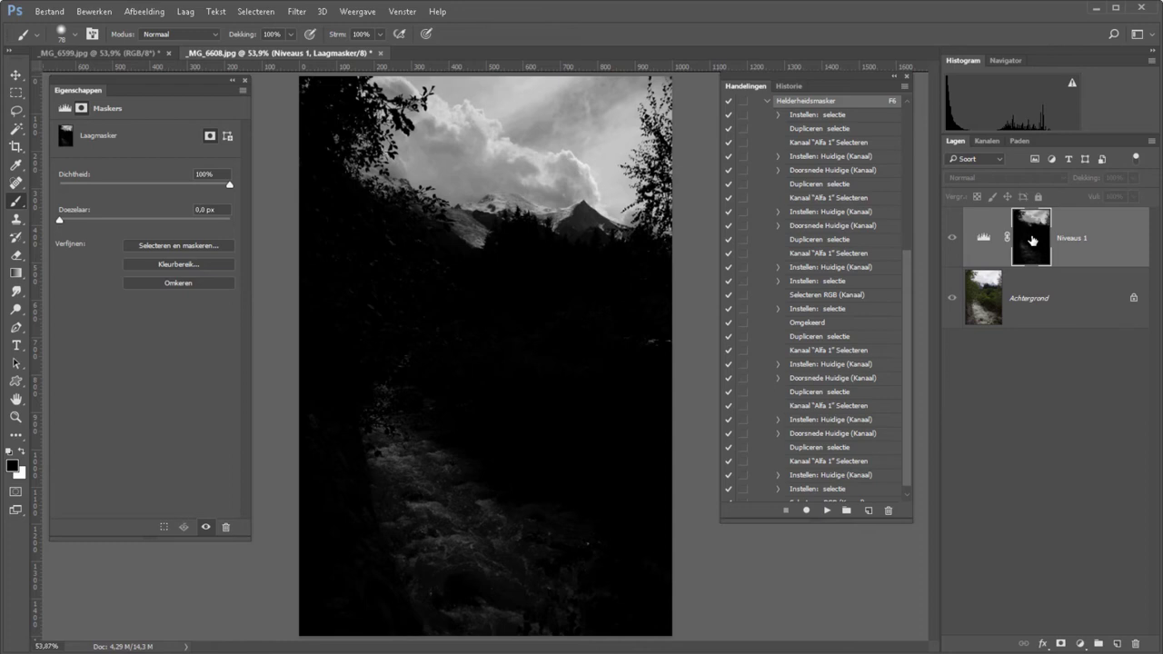
click(986, 146)
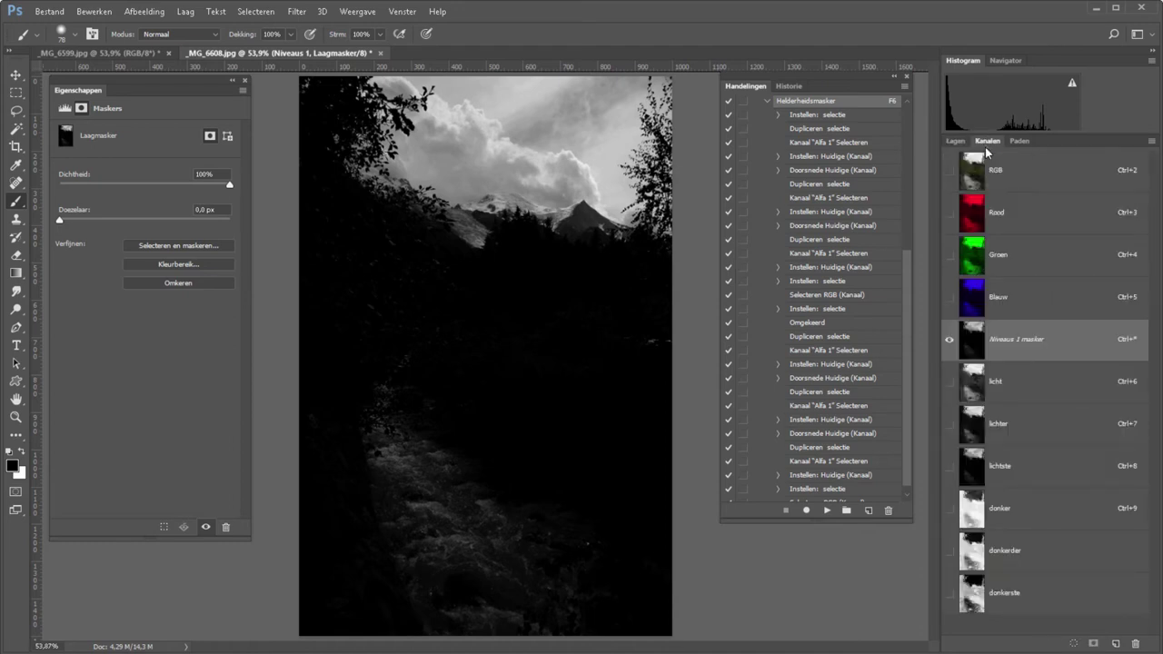
click(955, 141)
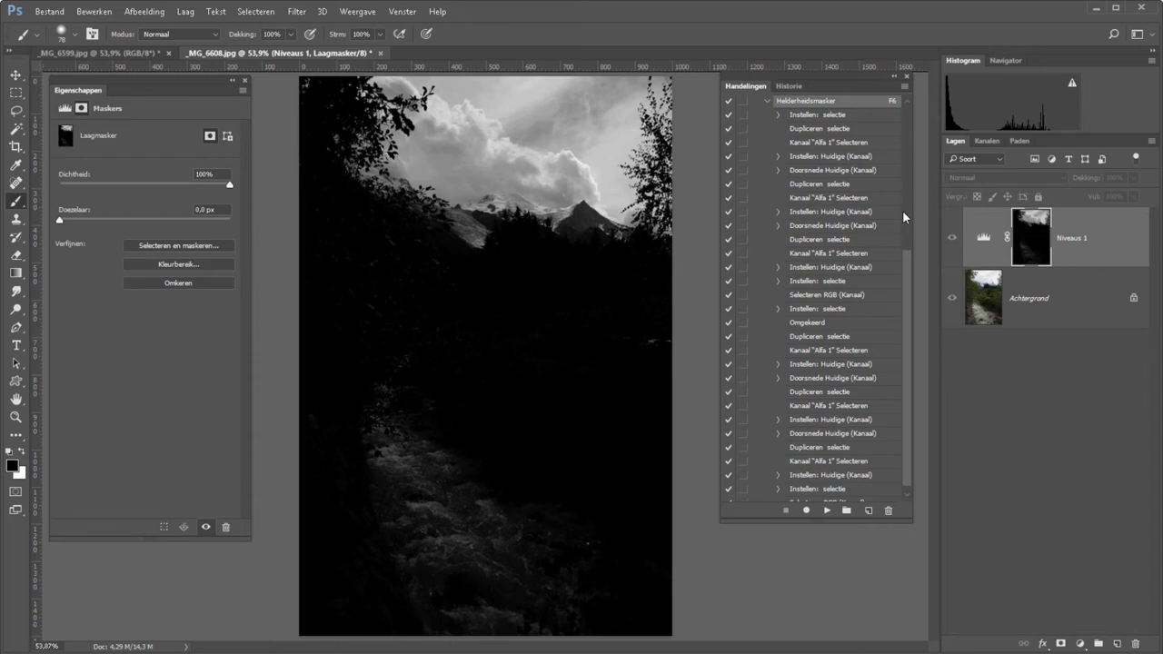
click(983, 238)
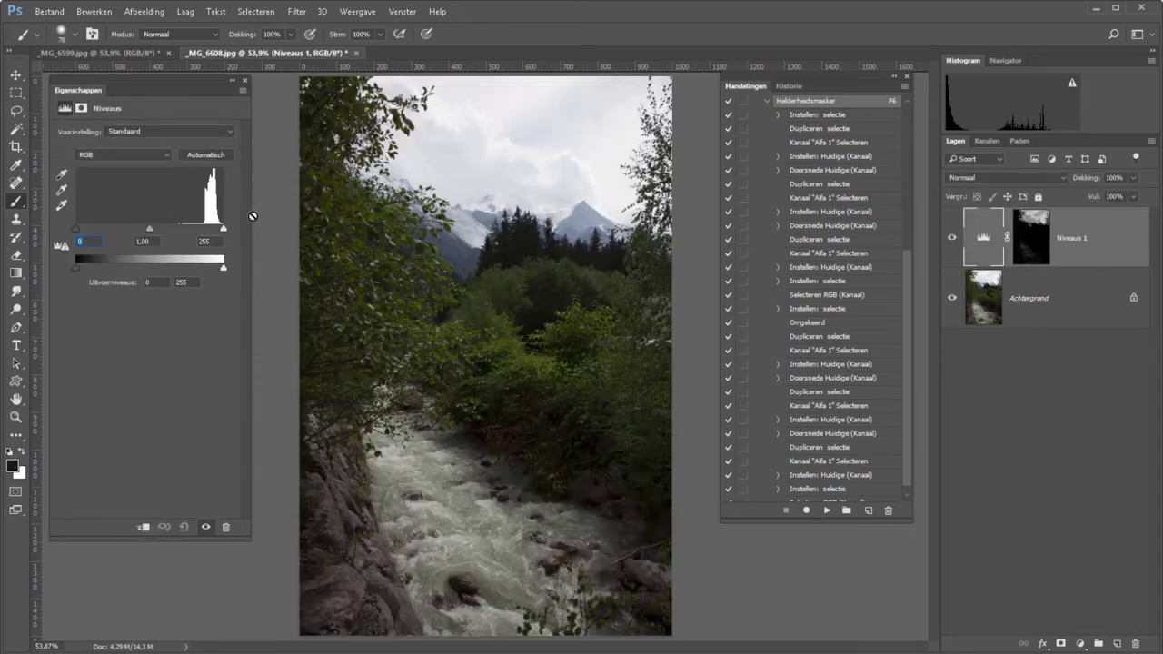
Set the Niveaus 1 sky Levels to black 180 and white 237, comparing before and after.
drag(224, 228, 206, 235)
drag(76, 228, 180, 228)
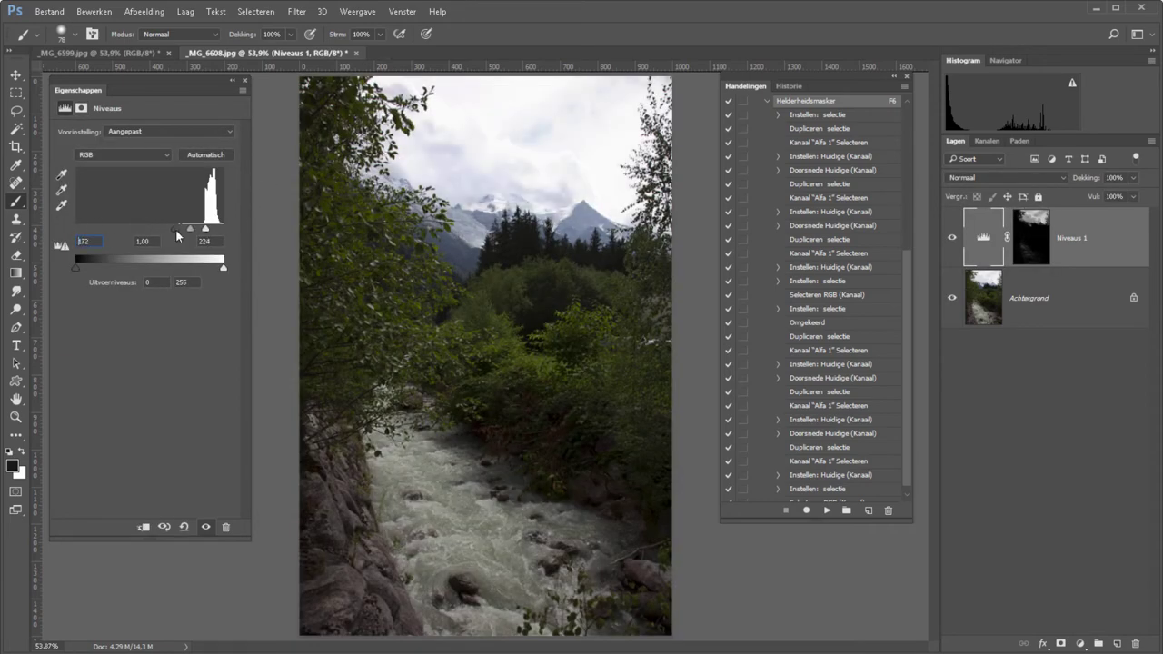
click(952, 238)
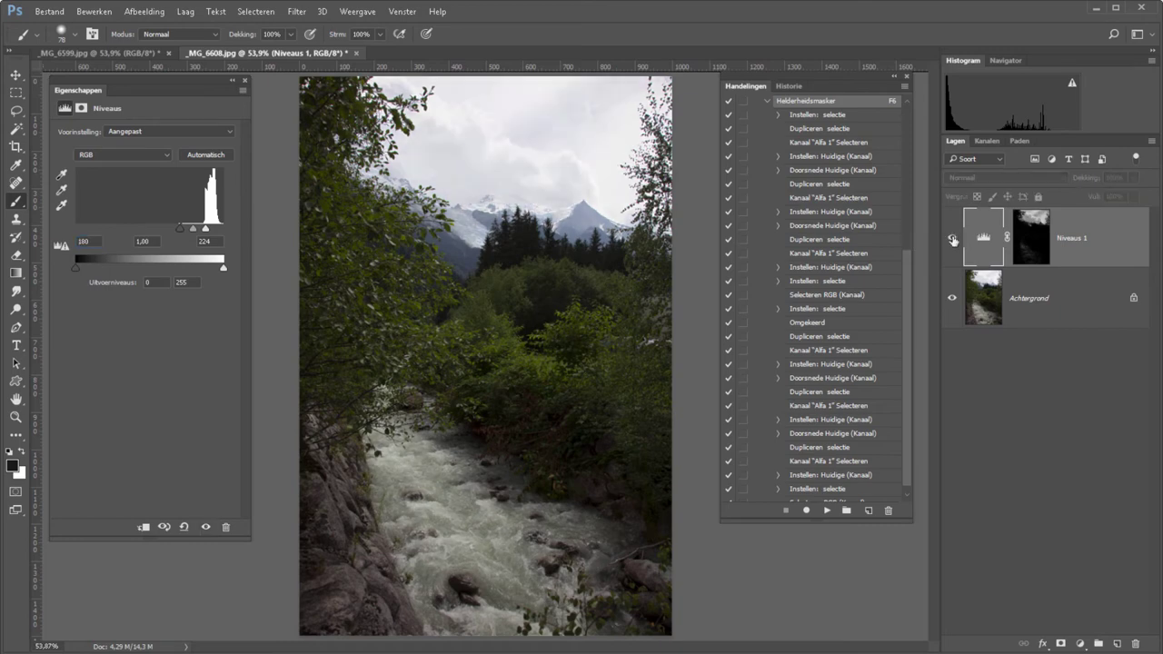
click(952, 238)
click(952, 238)
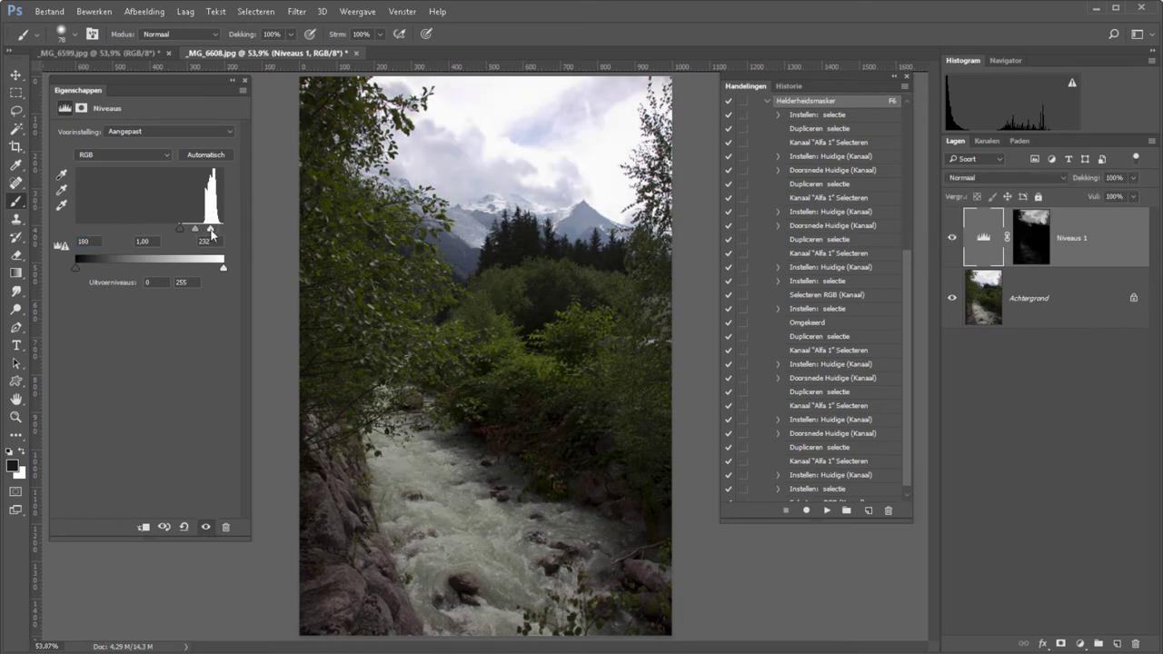
drag(206, 227, 214, 227)
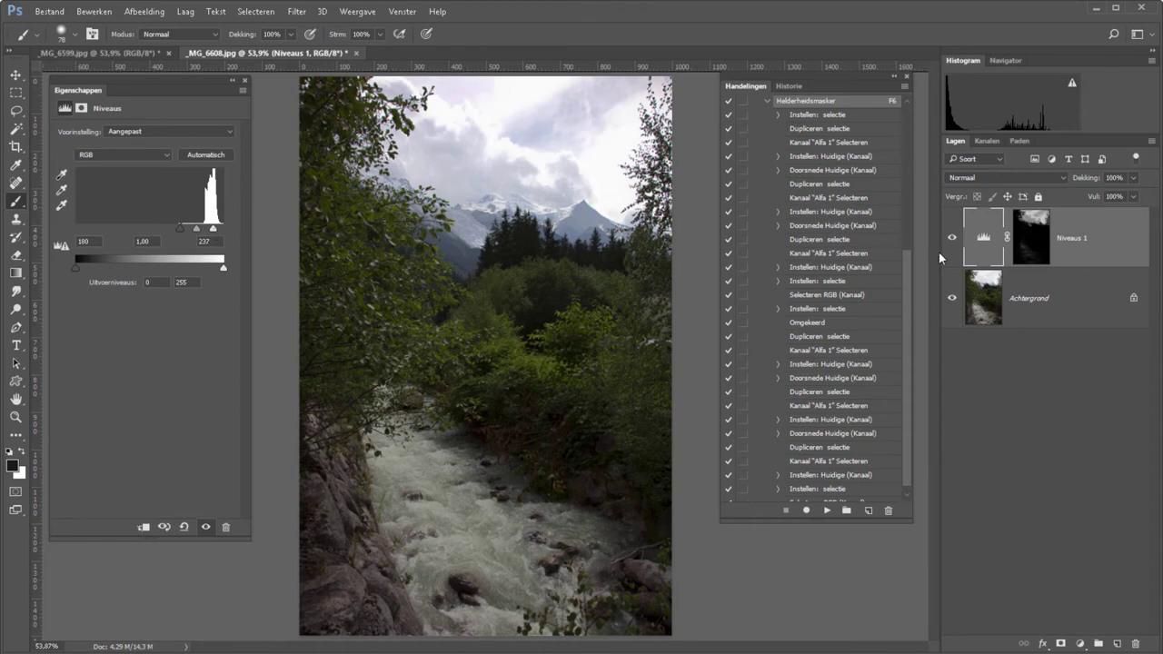
click(1079, 644)
Add Curven 1 and fill its mask from the lichter channel selection, then deselect.
click(1030, 422)
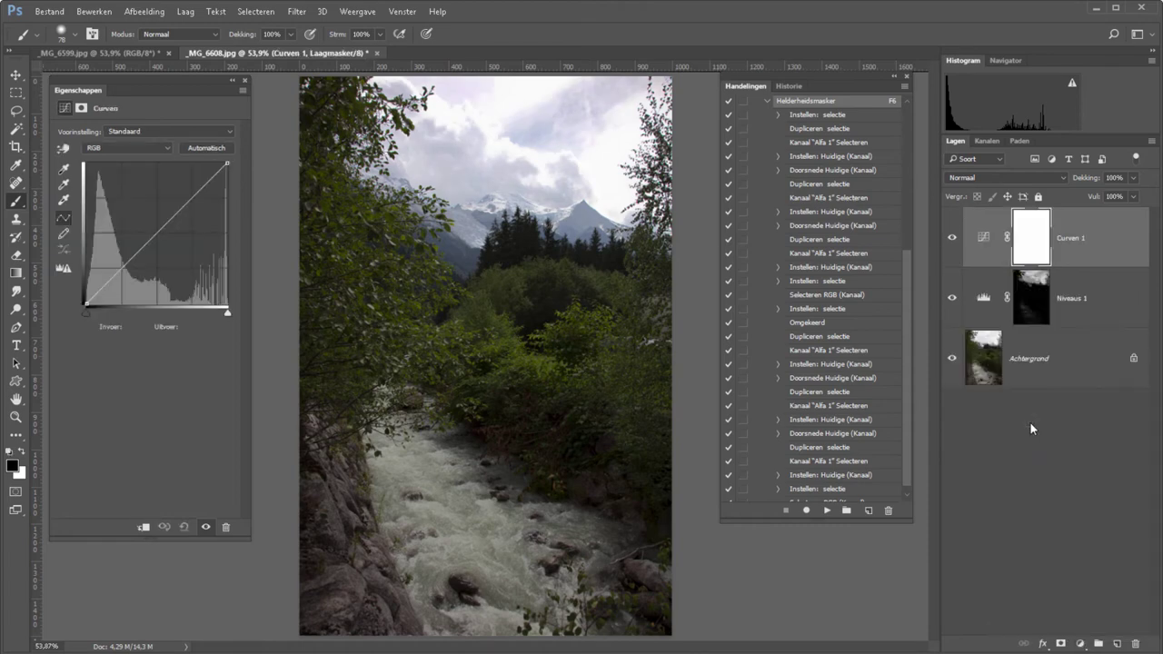
click(987, 141)
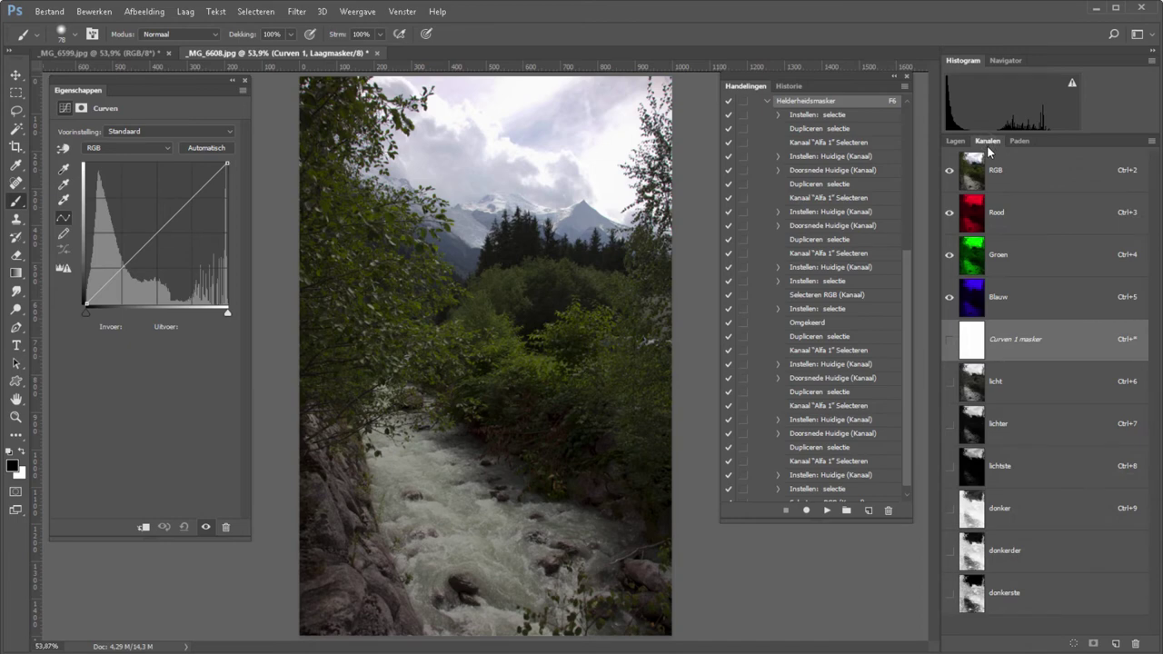
click(1040, 425)
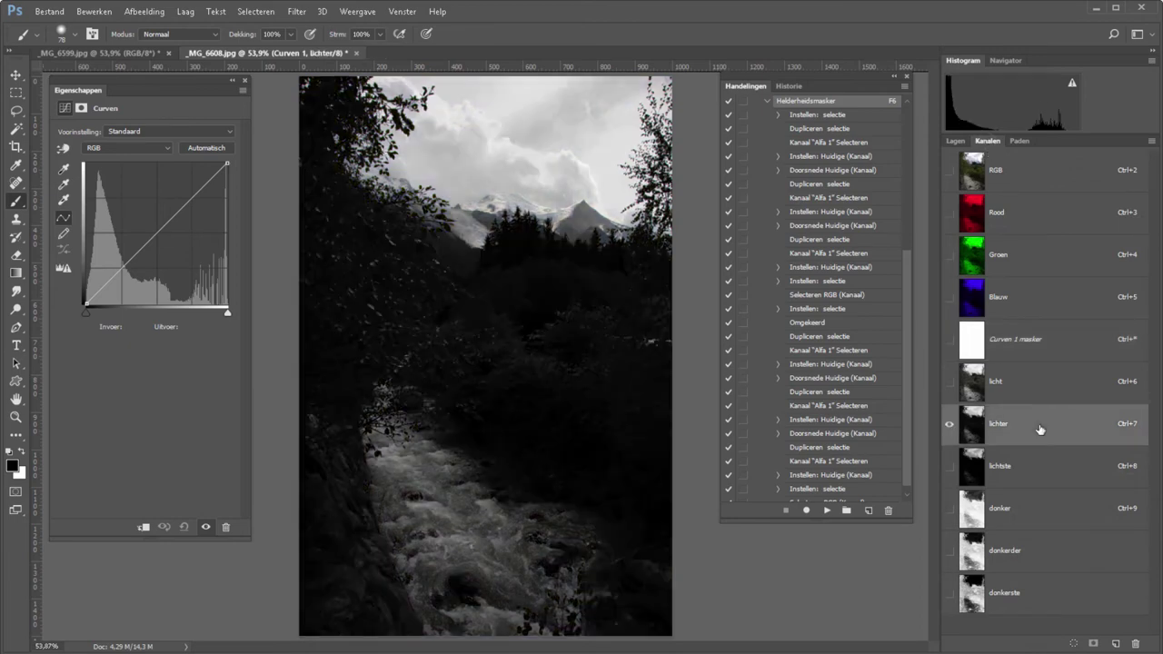
ctrl+click(1039, 427)
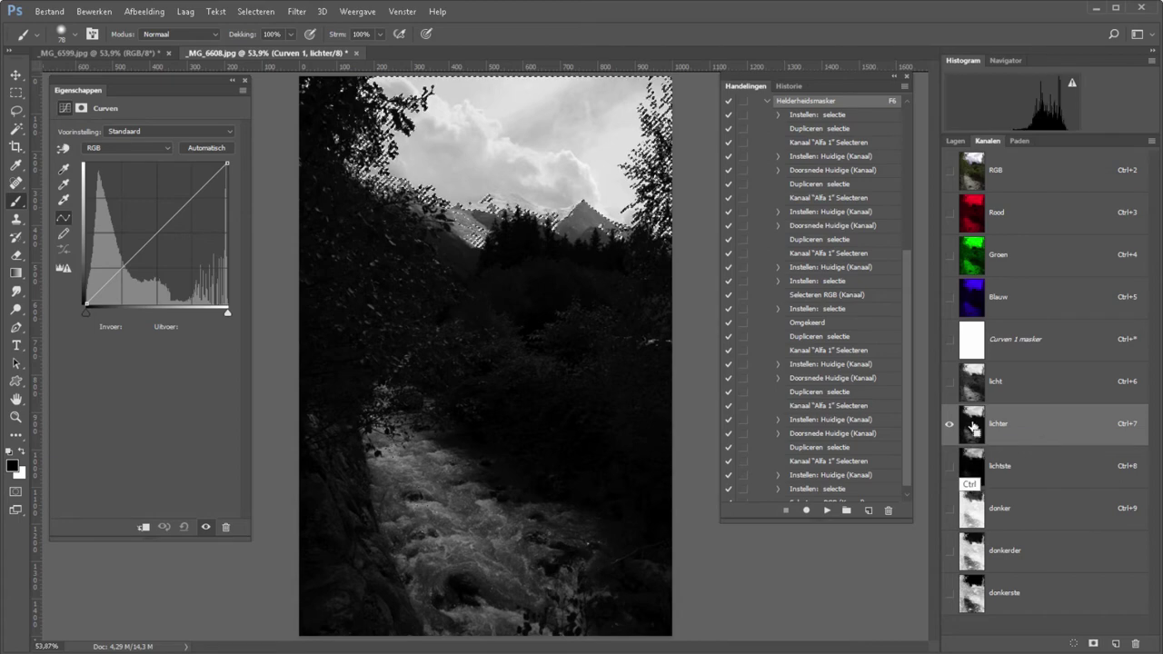
click(954, 143)
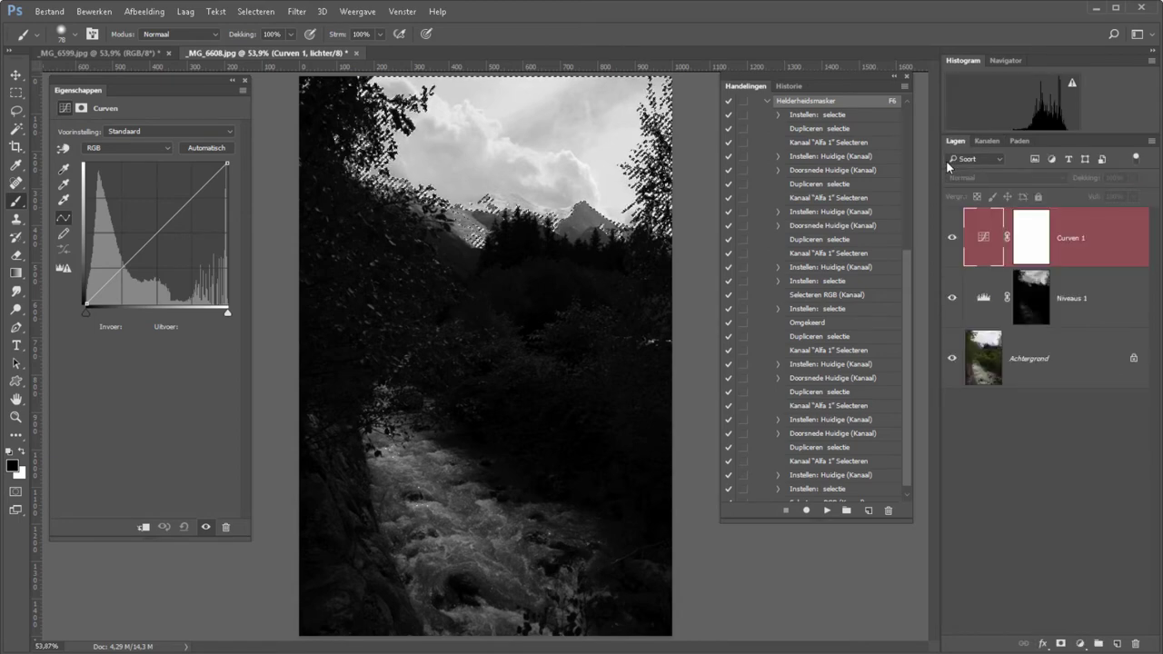
click(1031, 237)
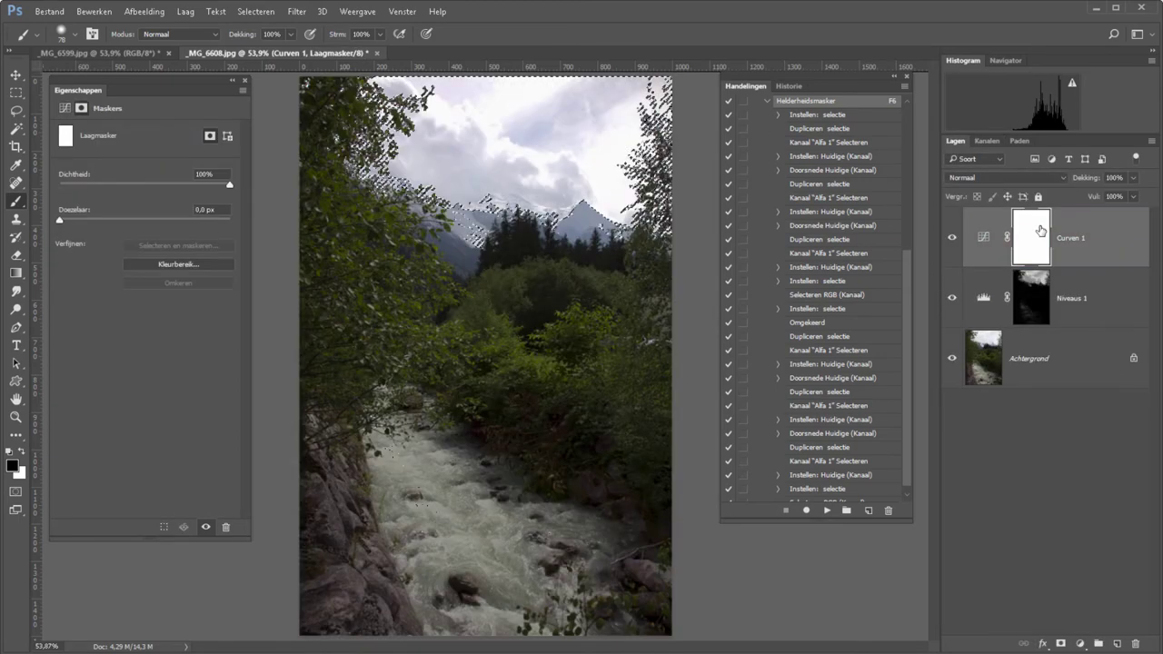
key(alt+BackSpace)
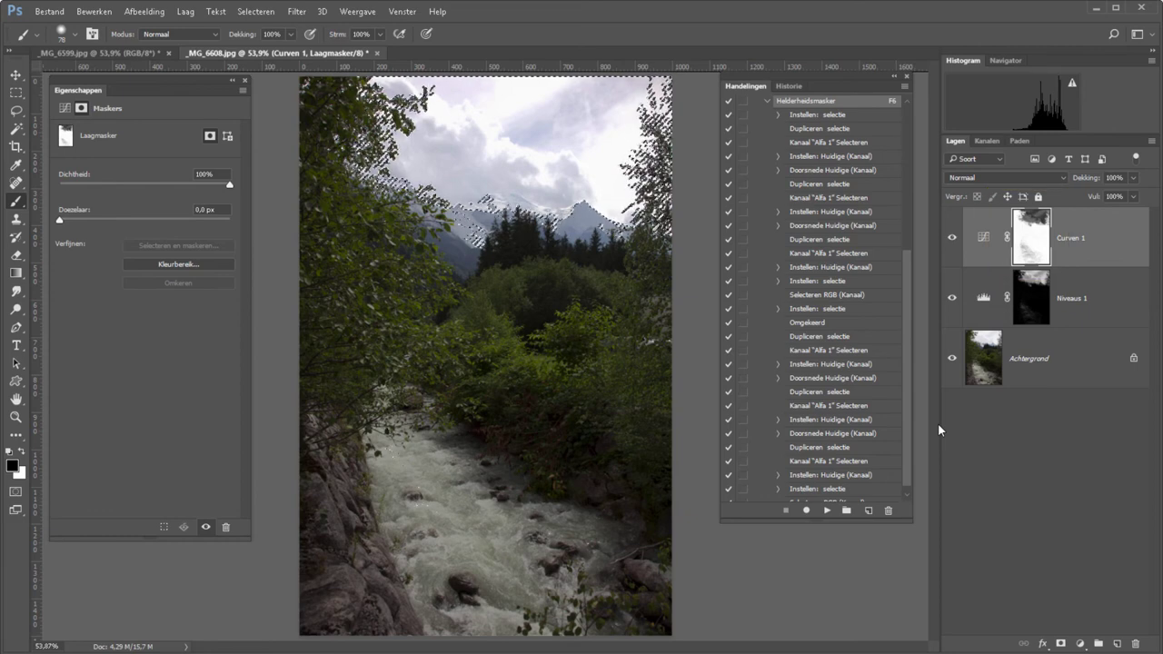
key(ctrl+d)
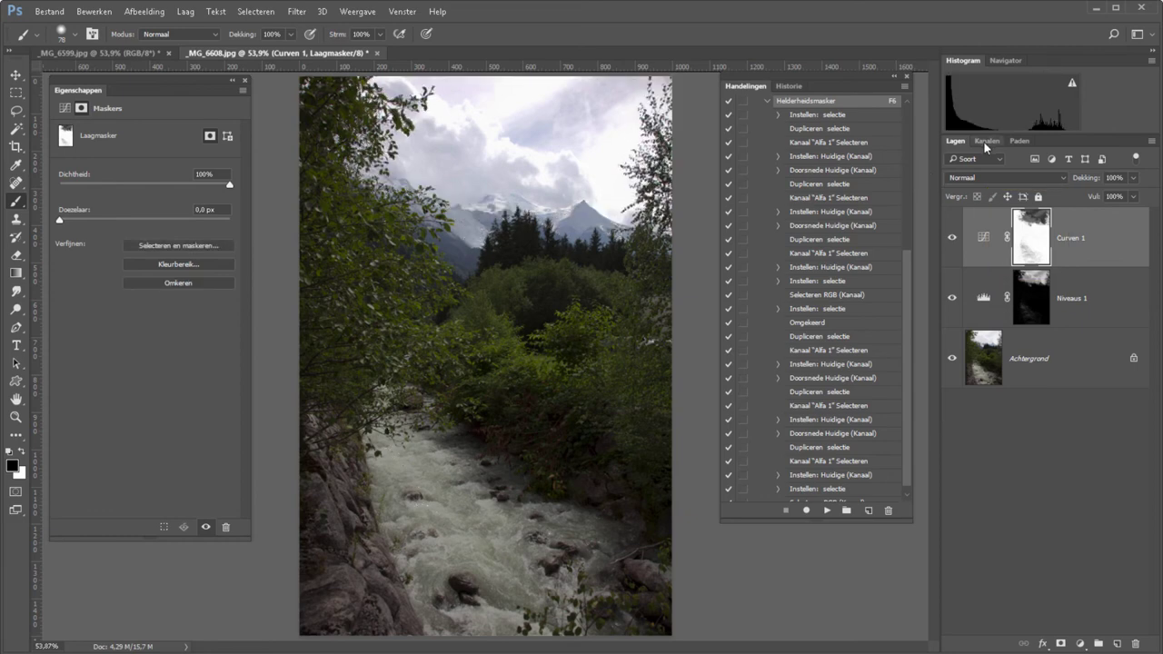
Check the lichter channel, then view and invert the Curven 1 mask.
click(987, 143)
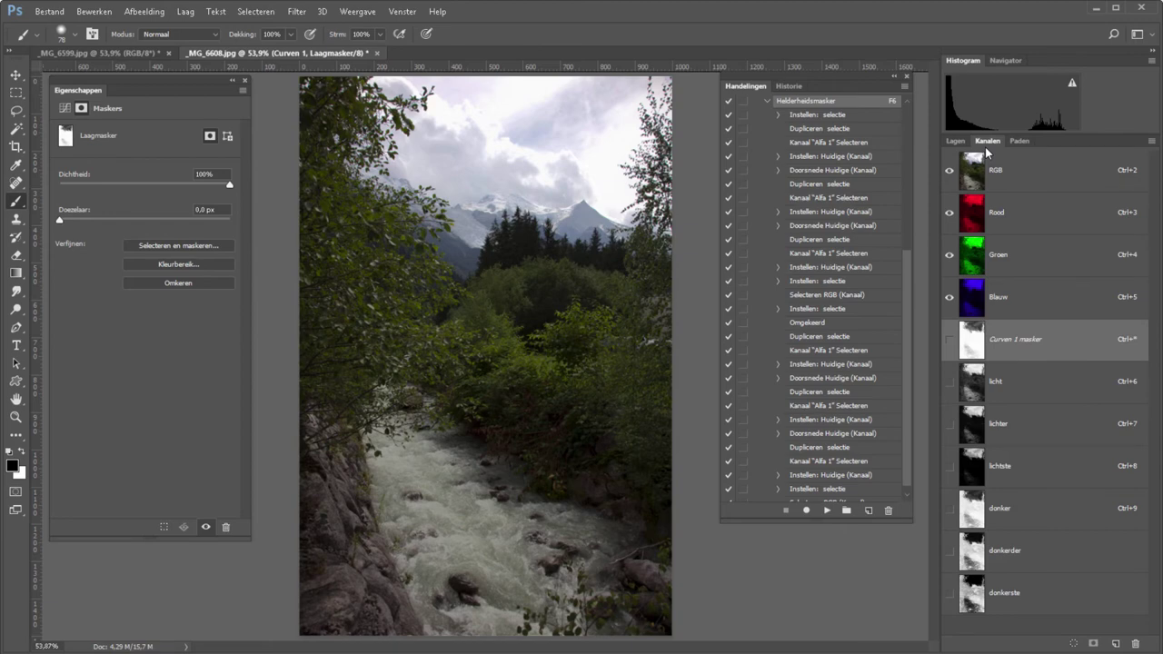
click(1019, 428)
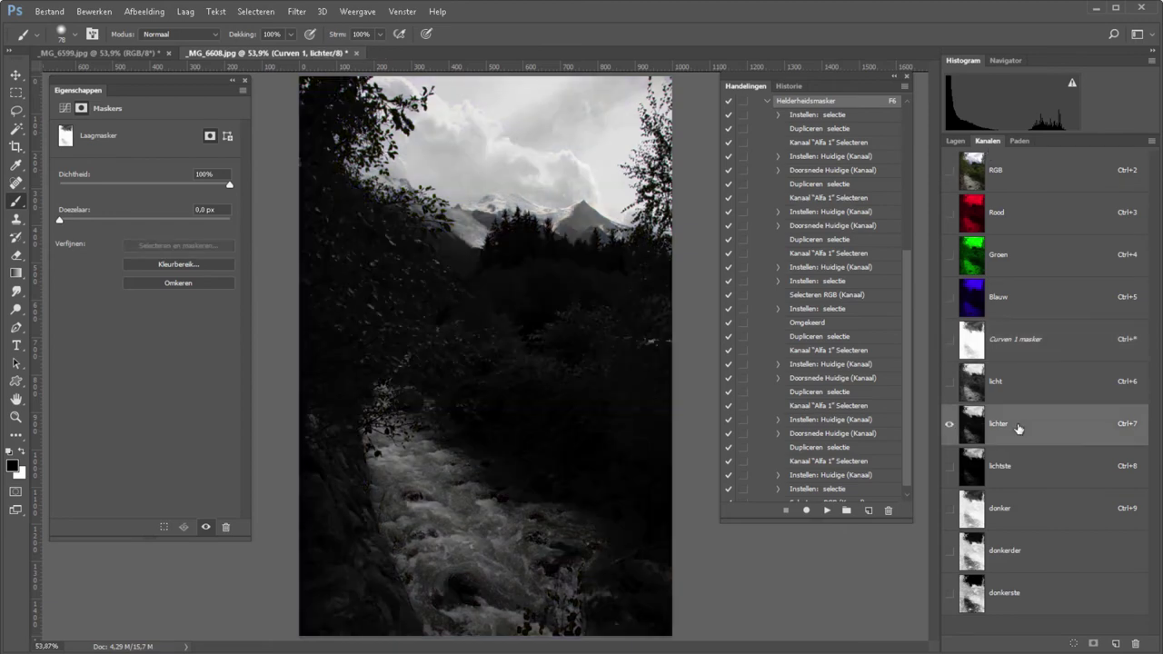
click(956, 141)
click(1031, 238)
alt+click(1032, 239)
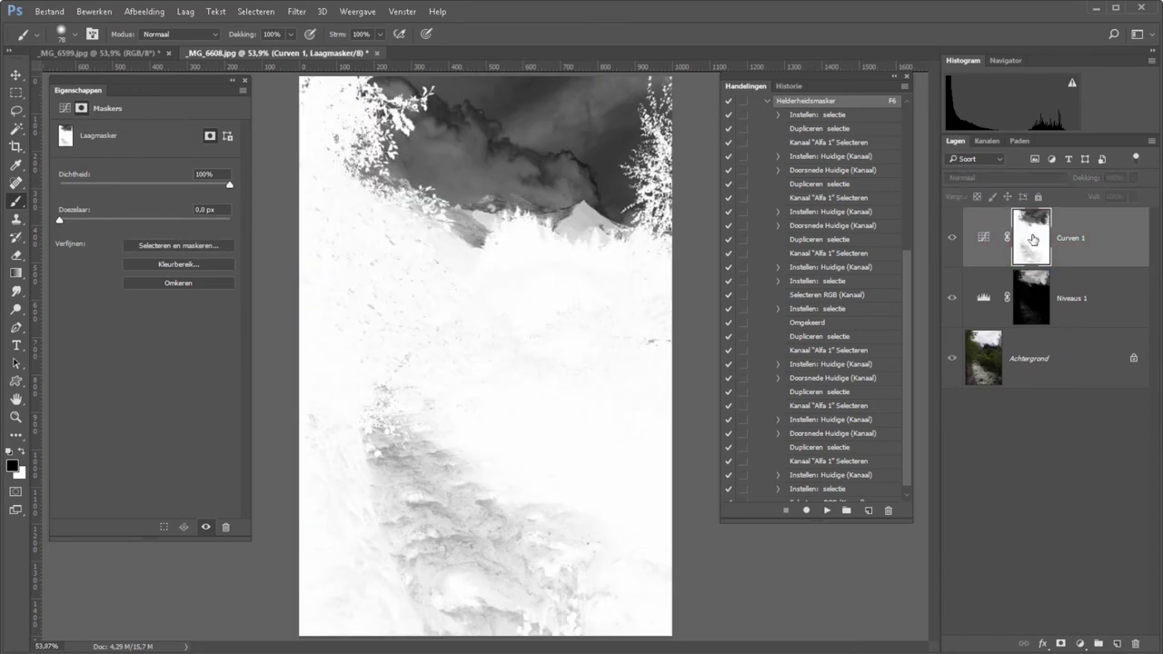
key(ctrl+i)
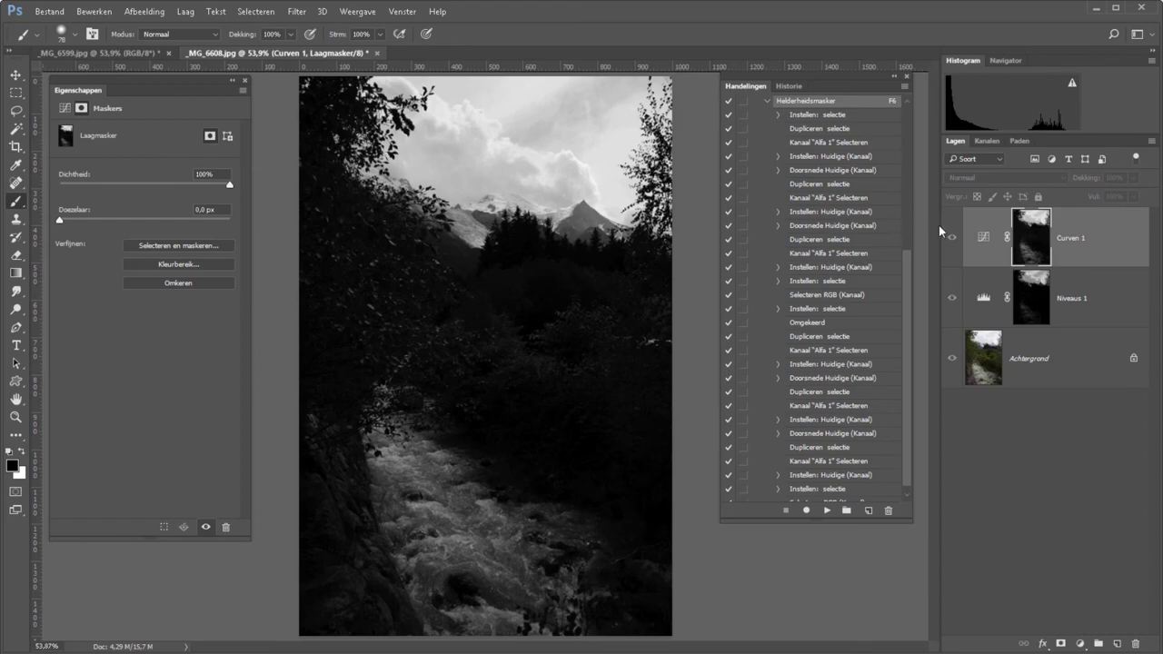
Pull the Curven 1 curve from 128 down to 72 and compare with the background.
click(983, 238)
drag(156, 233, 157, 265)
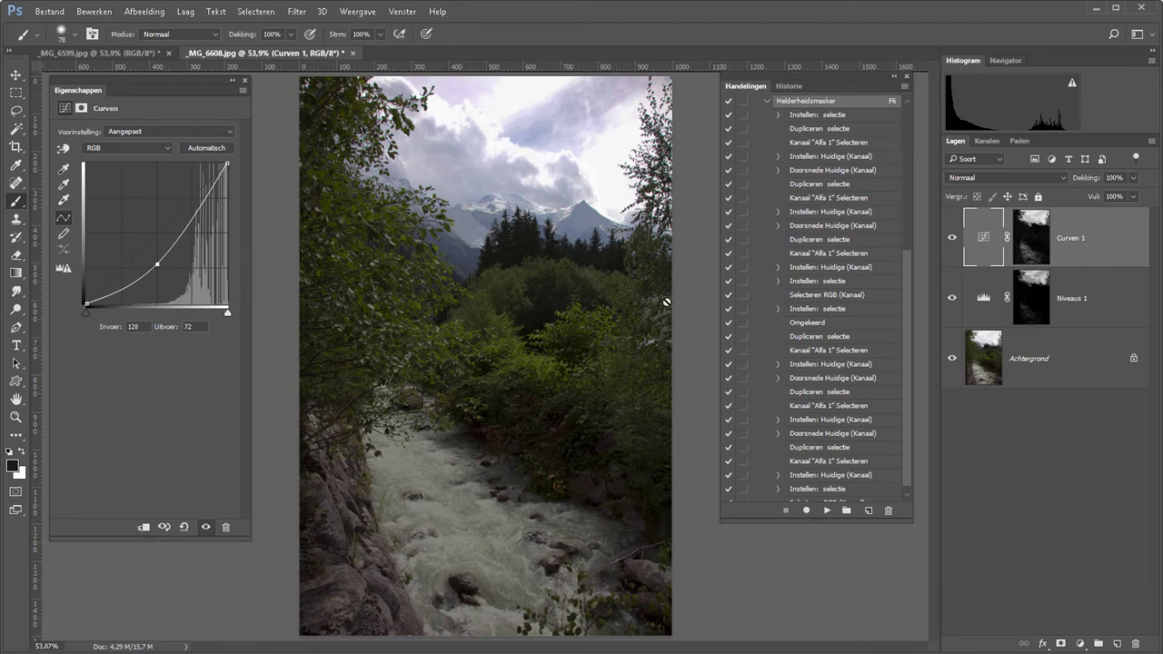
alt+click(952, 361)
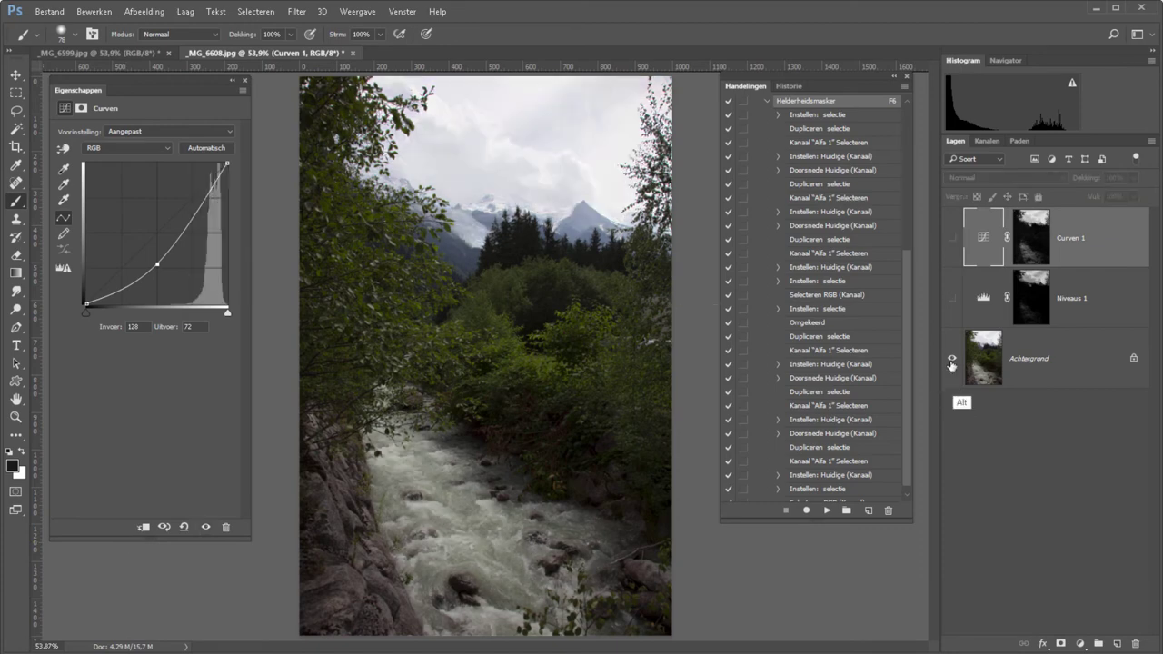
alt+click(951, 360)
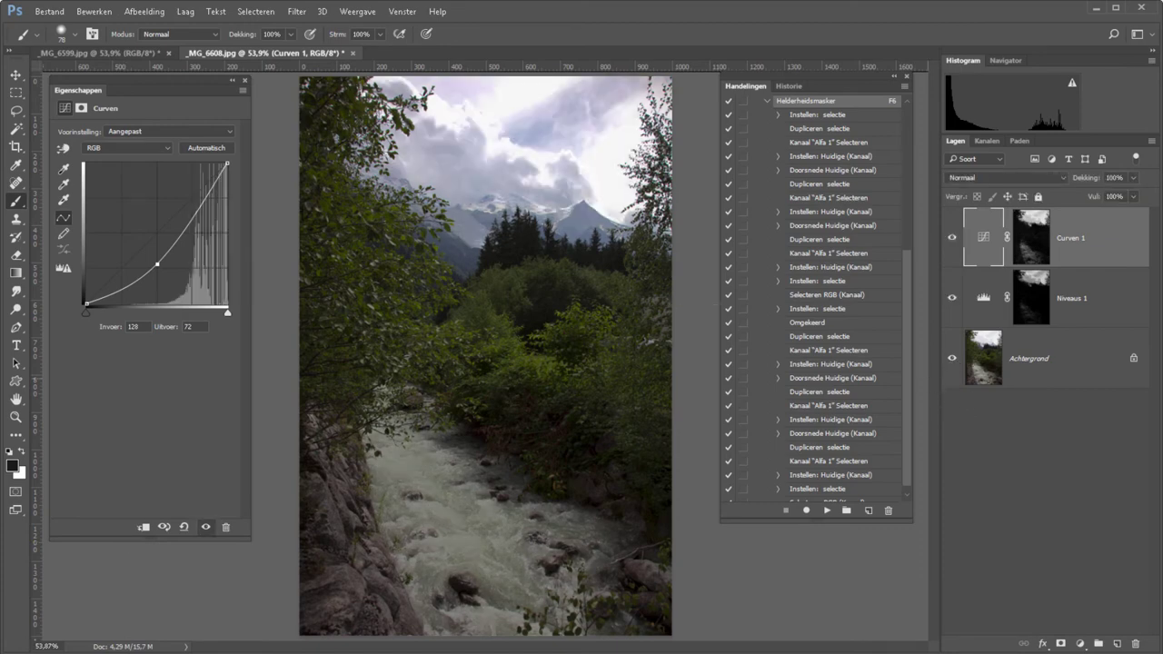
Group Curven 1 and Niveaus 1 as 'lucht', toggling the group to compare.
ctrl+click(1067, 314)
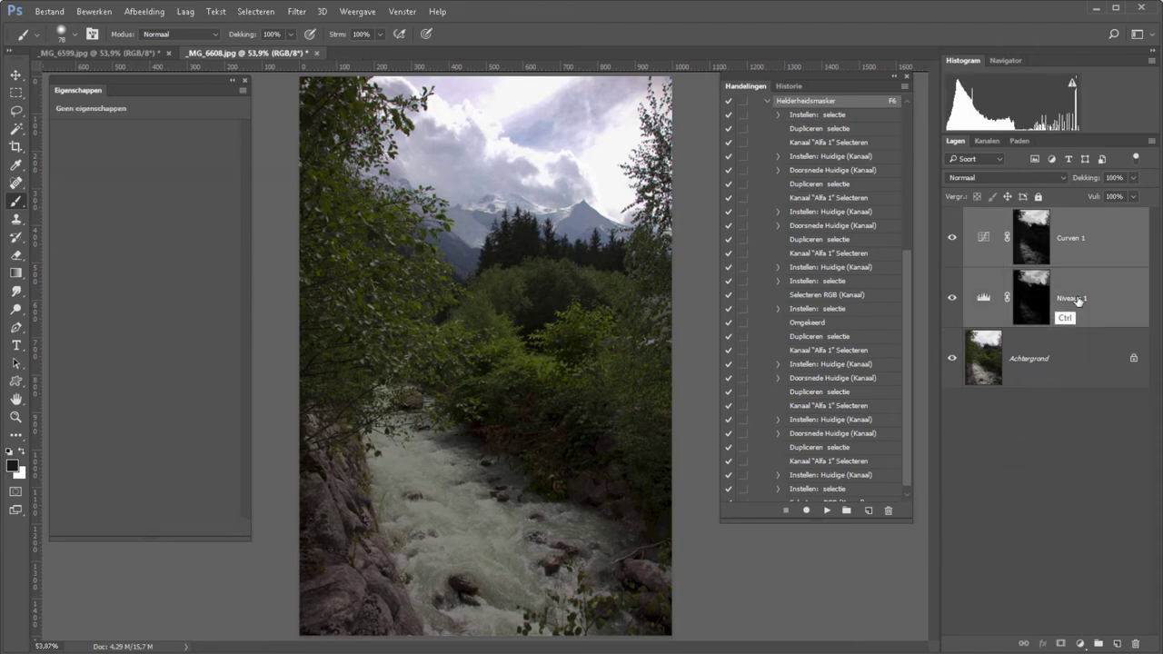
key(ctrl+g)
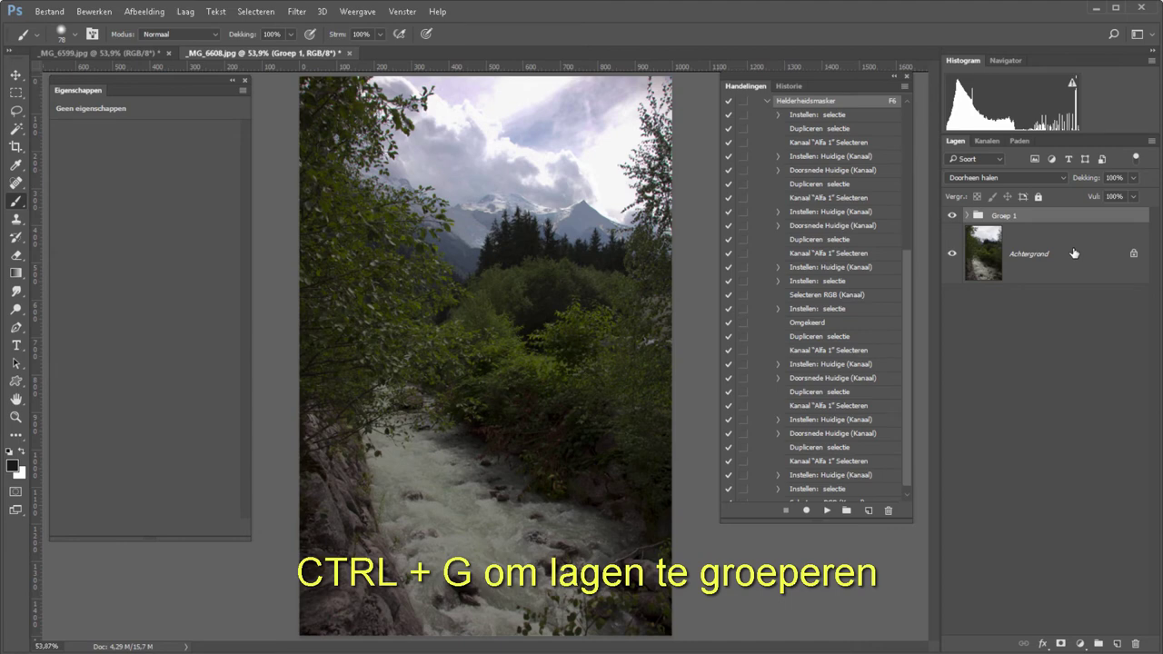
double_click(1003, 216)
text(lucht)
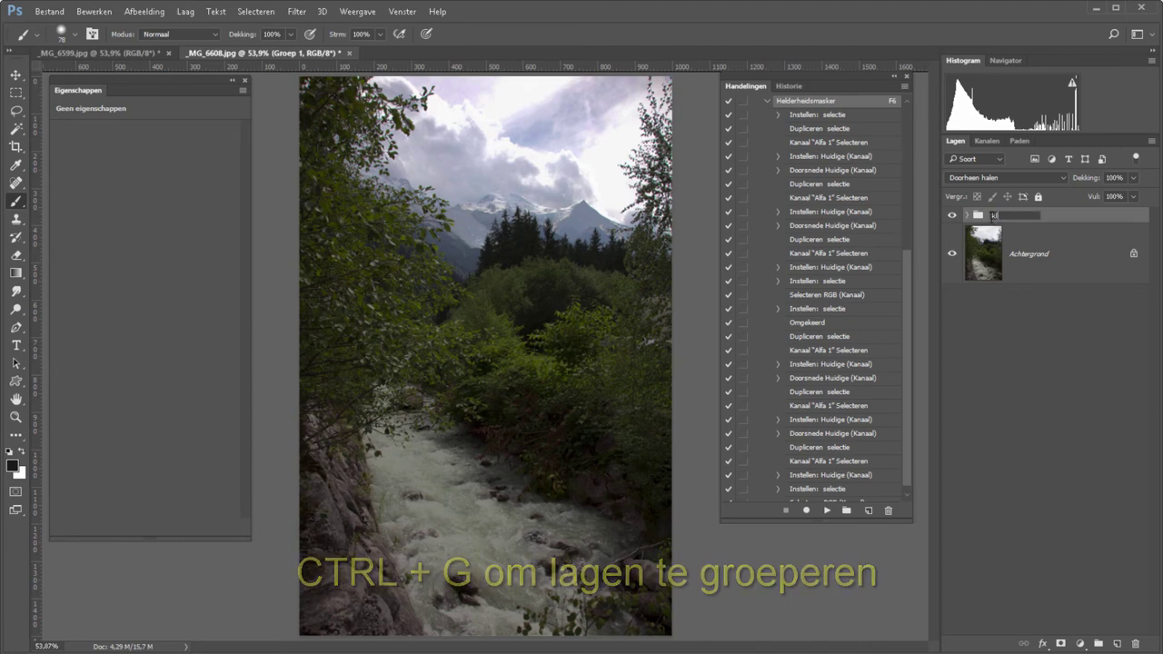
key(Return)
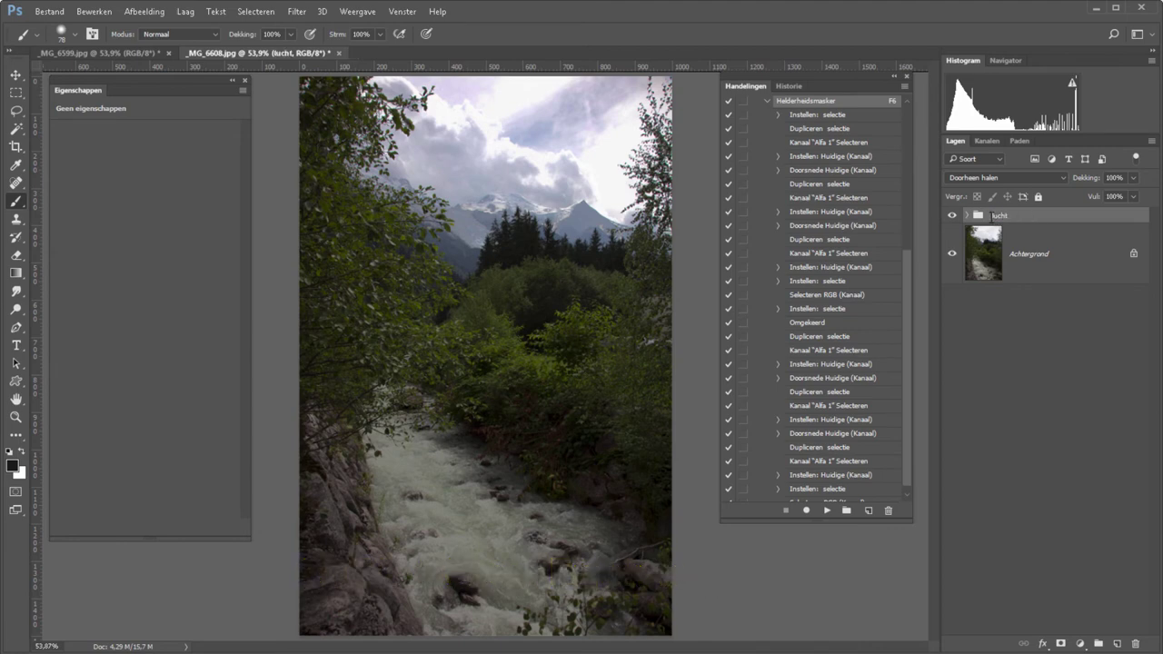
click(952, 216)
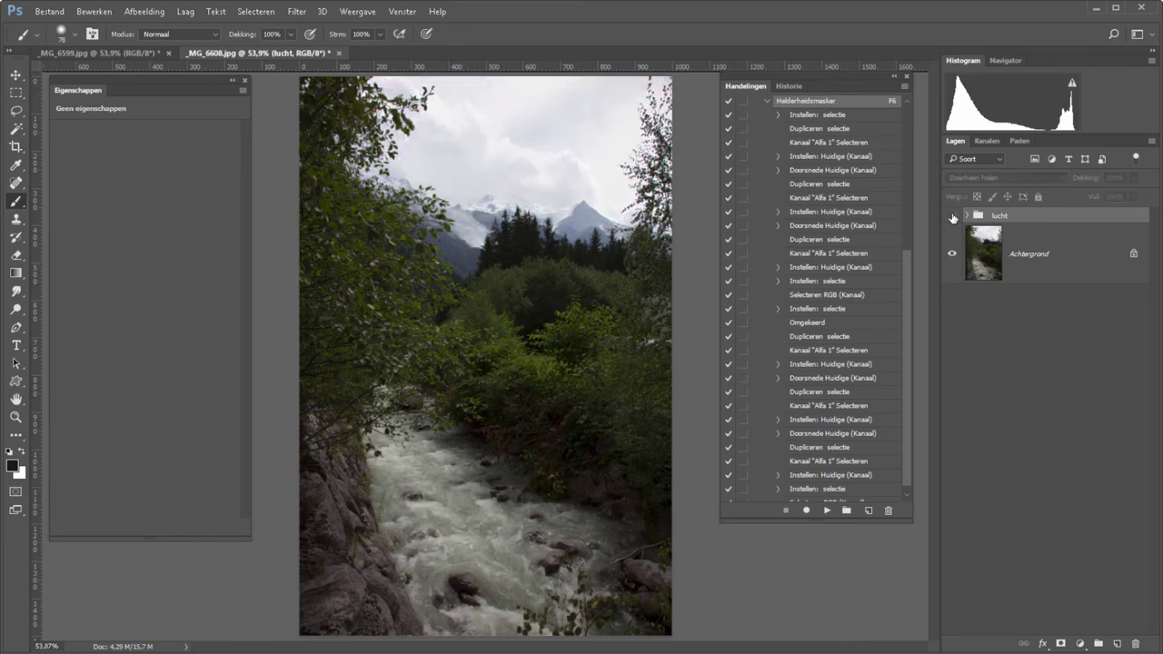
click(952, 216)
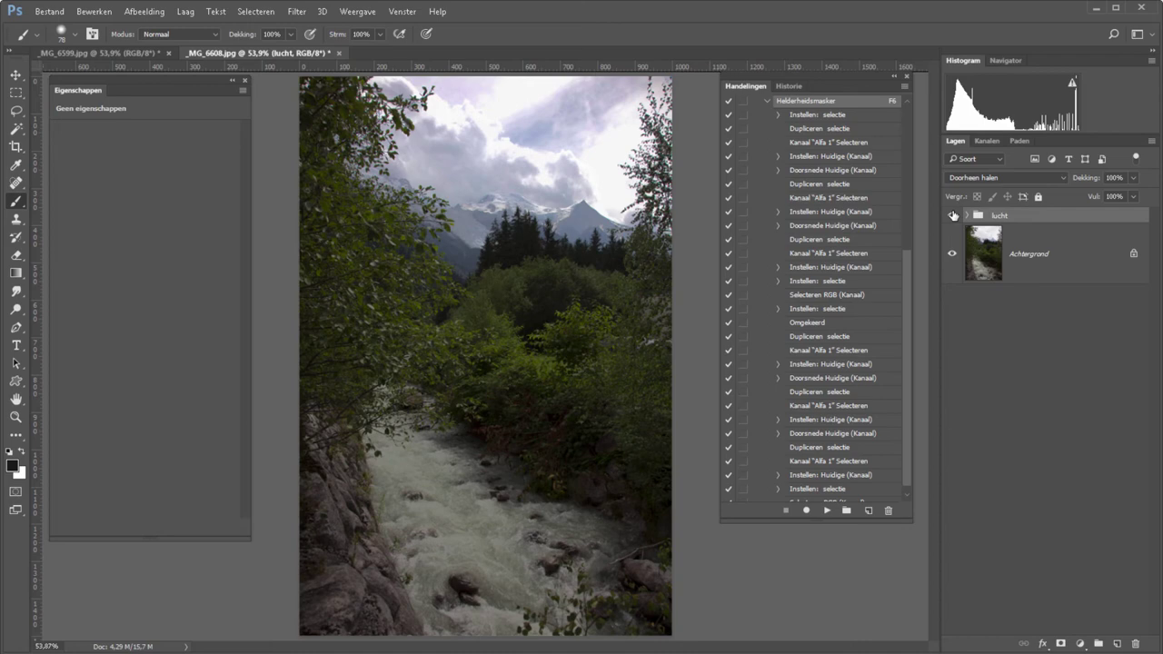
click(953, 217)
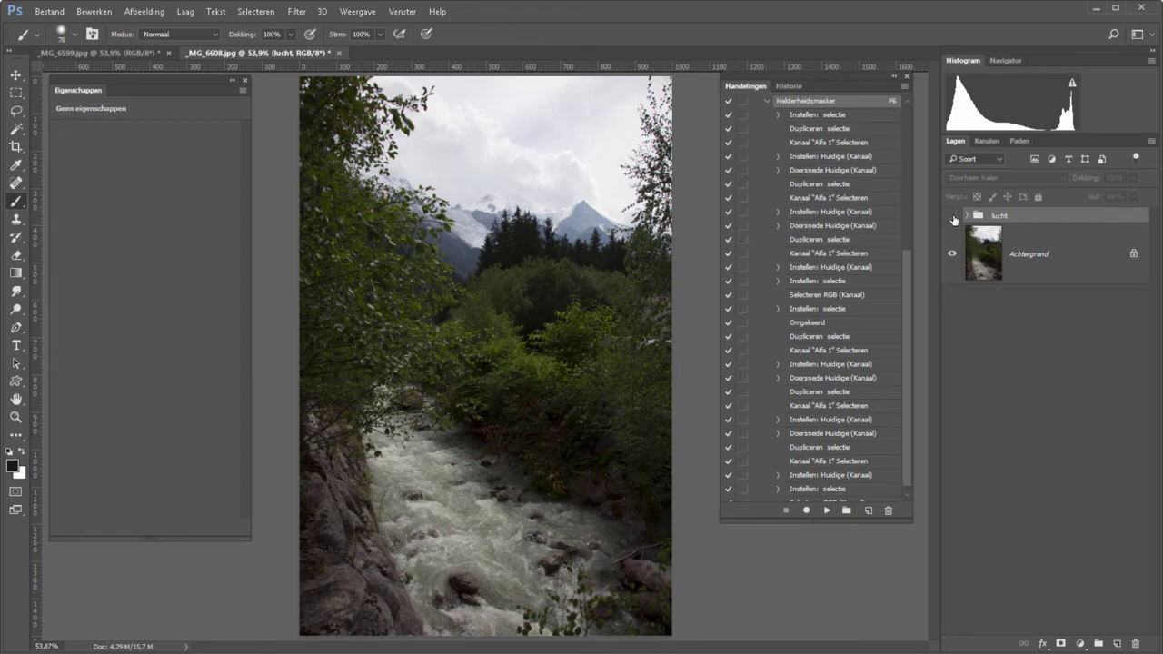
click(953, 217)
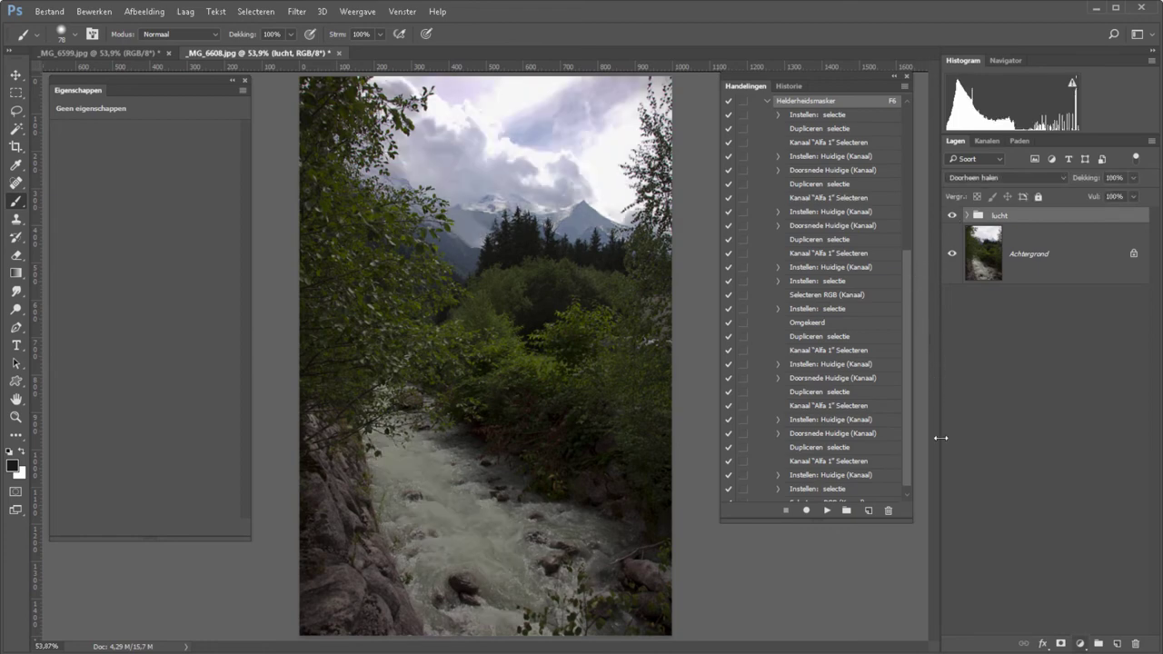
Add a mask to lucht and paint black over the river with a 165 px brush.
click(1060, 644)
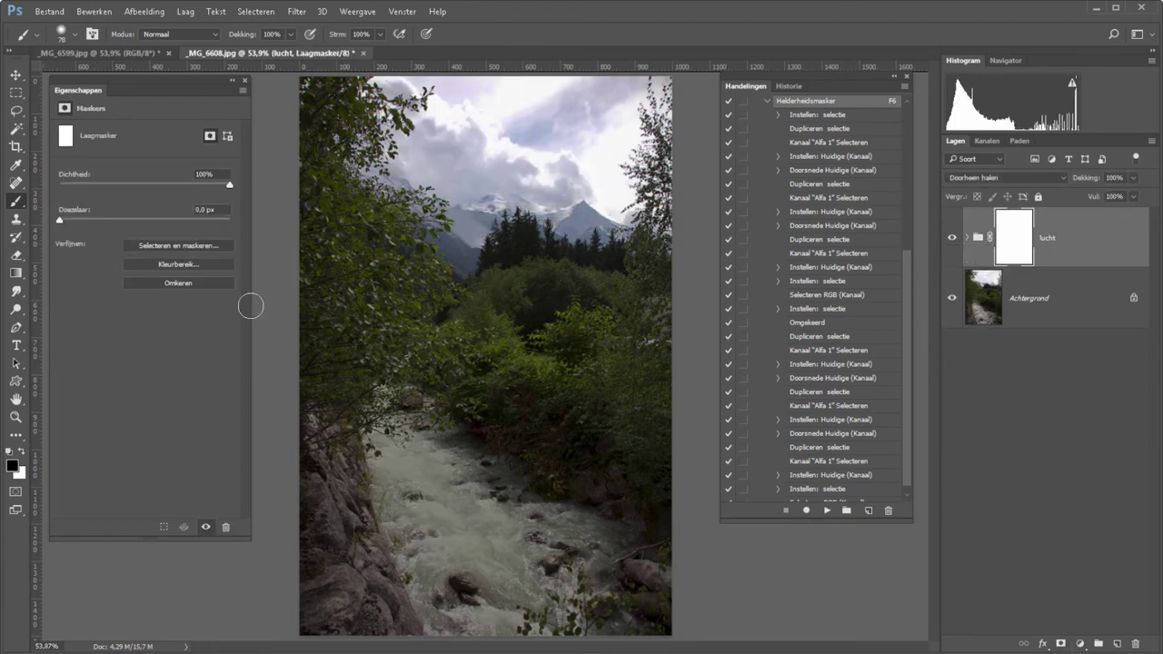
right_click(455, 416)
text(165)
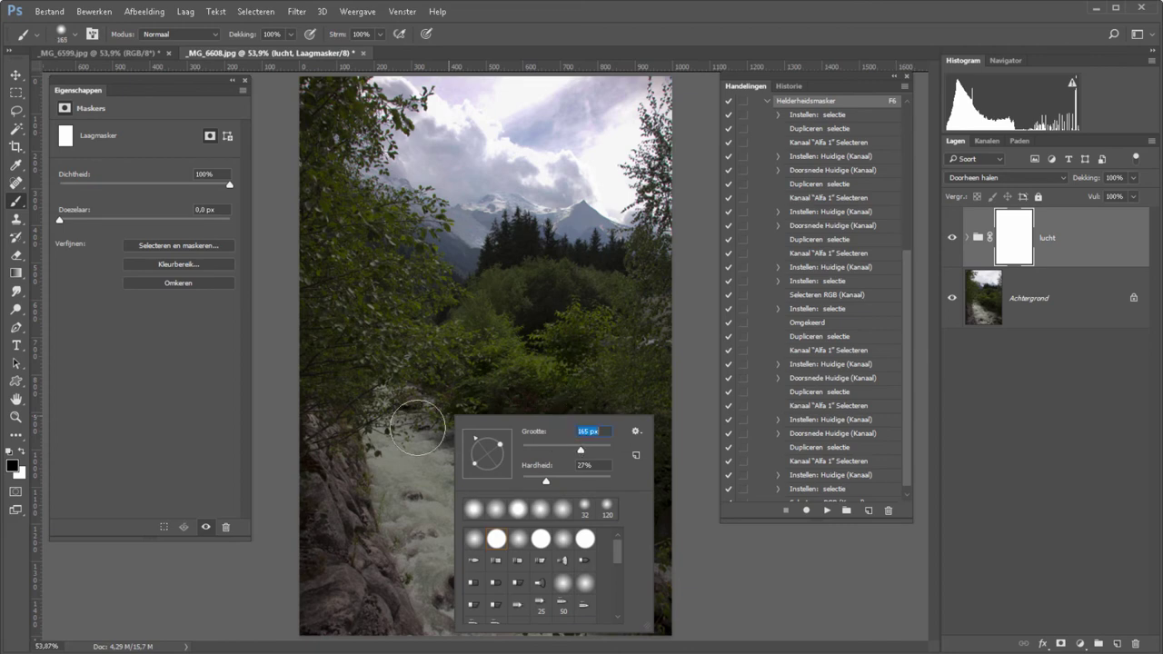
key(Return)
mouse_move(400, 536)
mouse_down()
mouse_move(428, 609)
mouse_move(519, 532)
mouse_move(457, 592)
mouse_move(422, 424)
mouse_up()
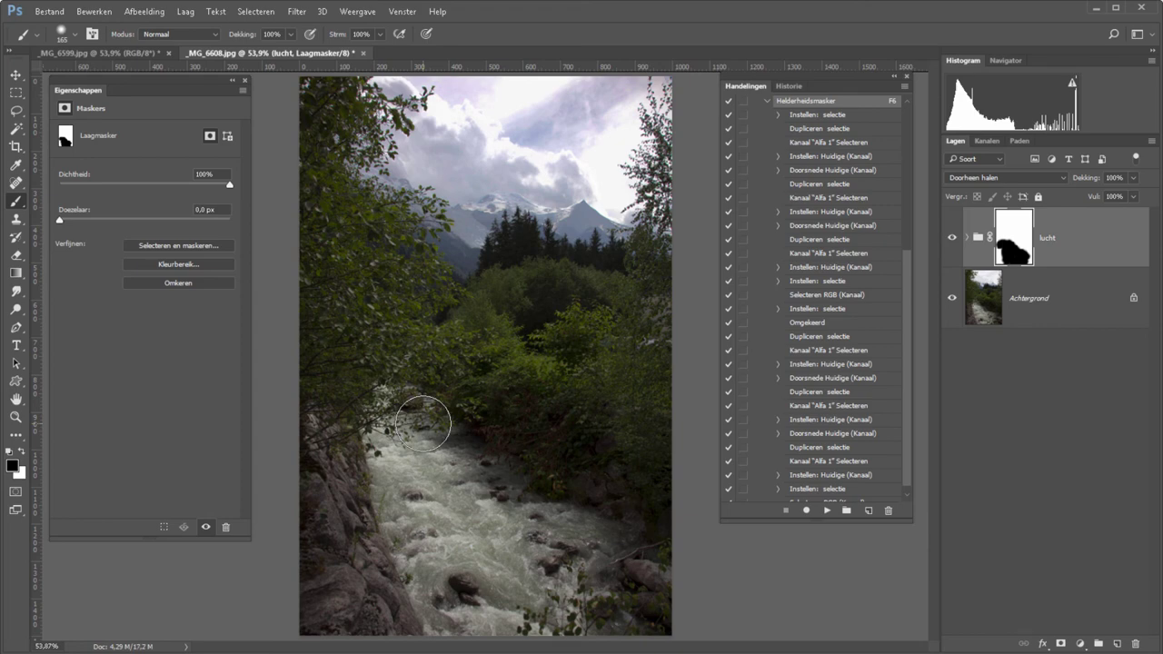
click(986, 143)
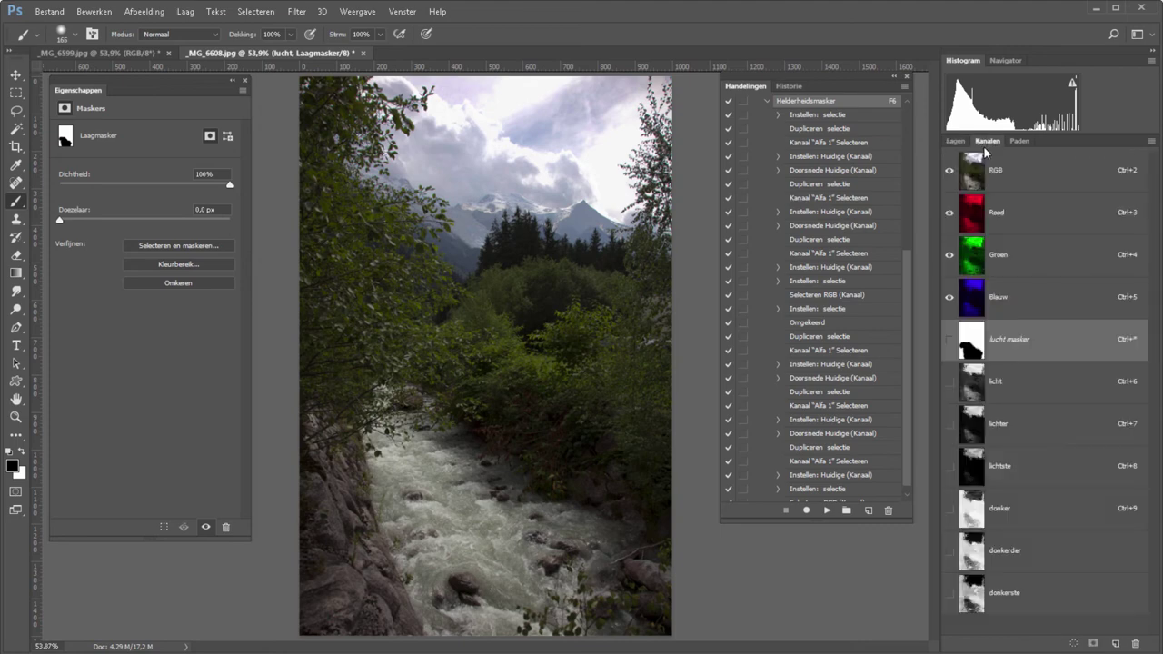
Load the lichtste channel as a selection and add a masked Curves layer, Curven 2.
click(1032, 468)
ctrl+click(972, 468)
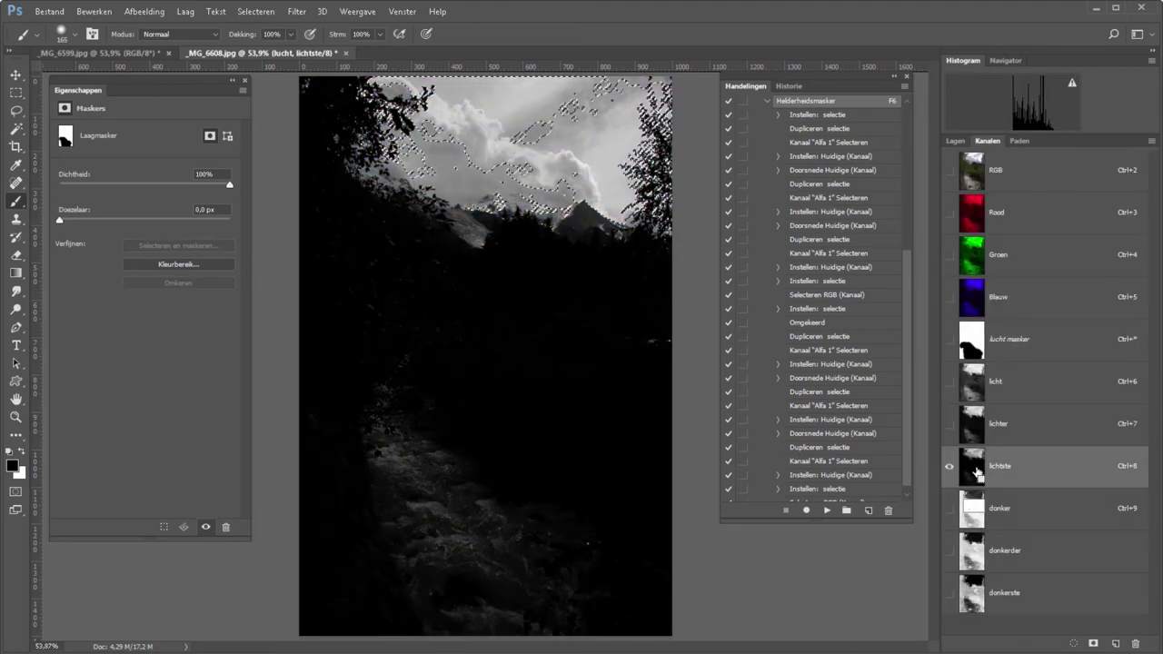
click(956, 141)
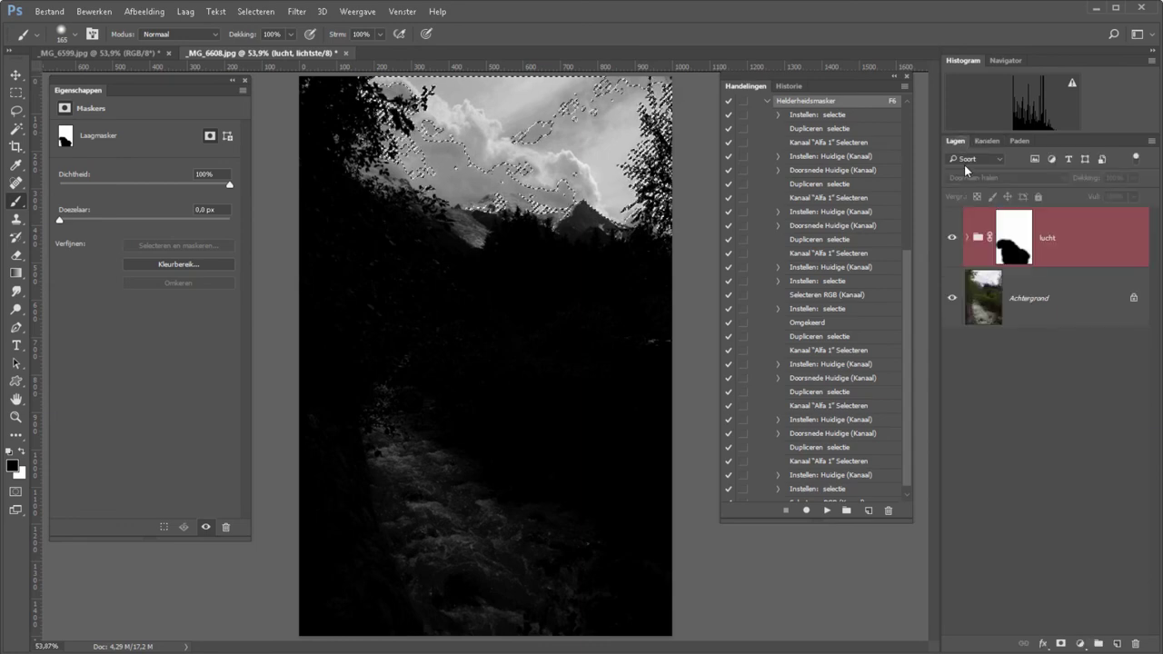
click(1073, 643)
click(1045, 426)
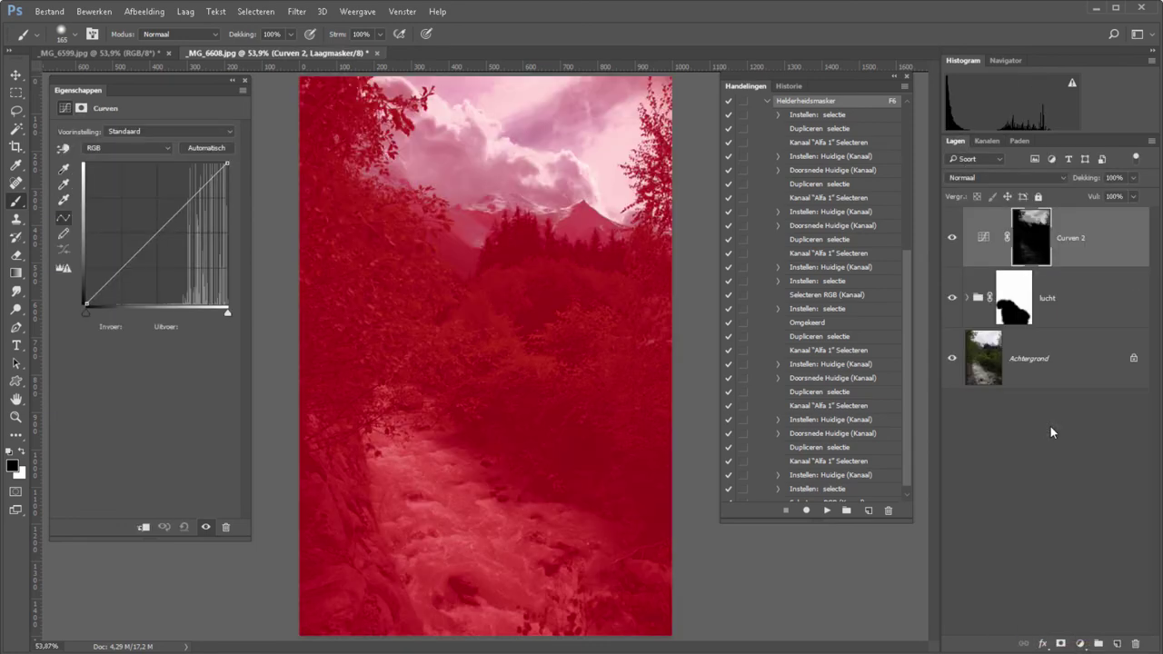
click(988, 142)
click(987, 170)
click(956, 141)
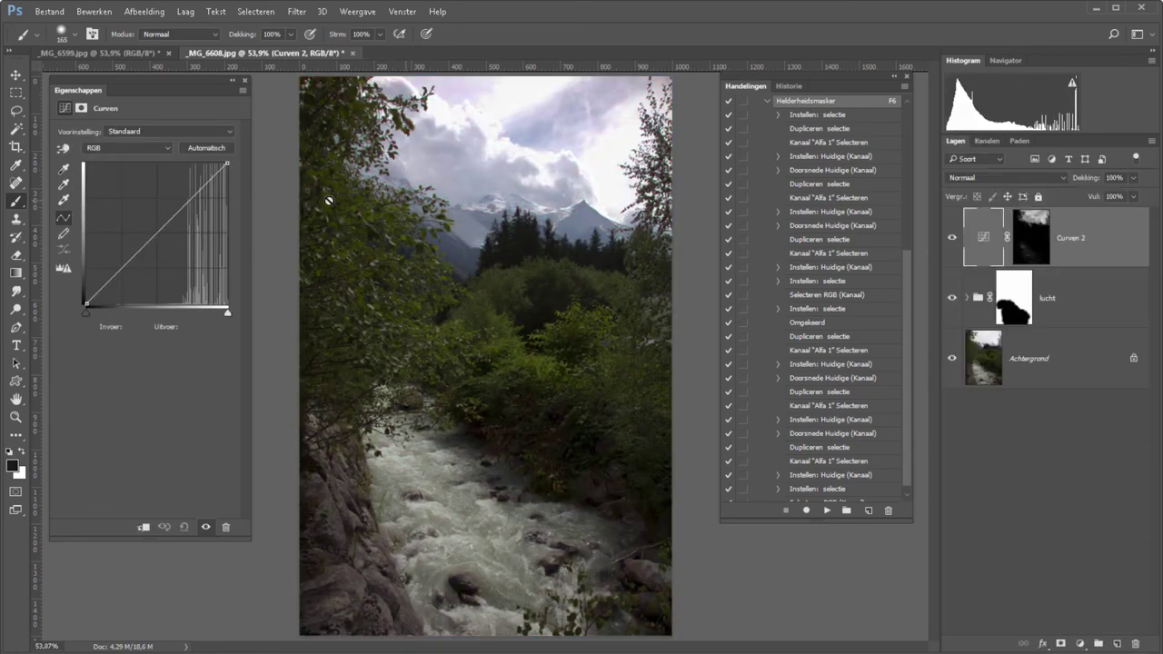
Raise the Curven 2 curve point to 55/172 and toggle it to compare.
mouse_move(126, 263)
mouse_down()
mouse_move(127, 213)
mouse_move(116, 209)
mouse_up()
click(952, 238)
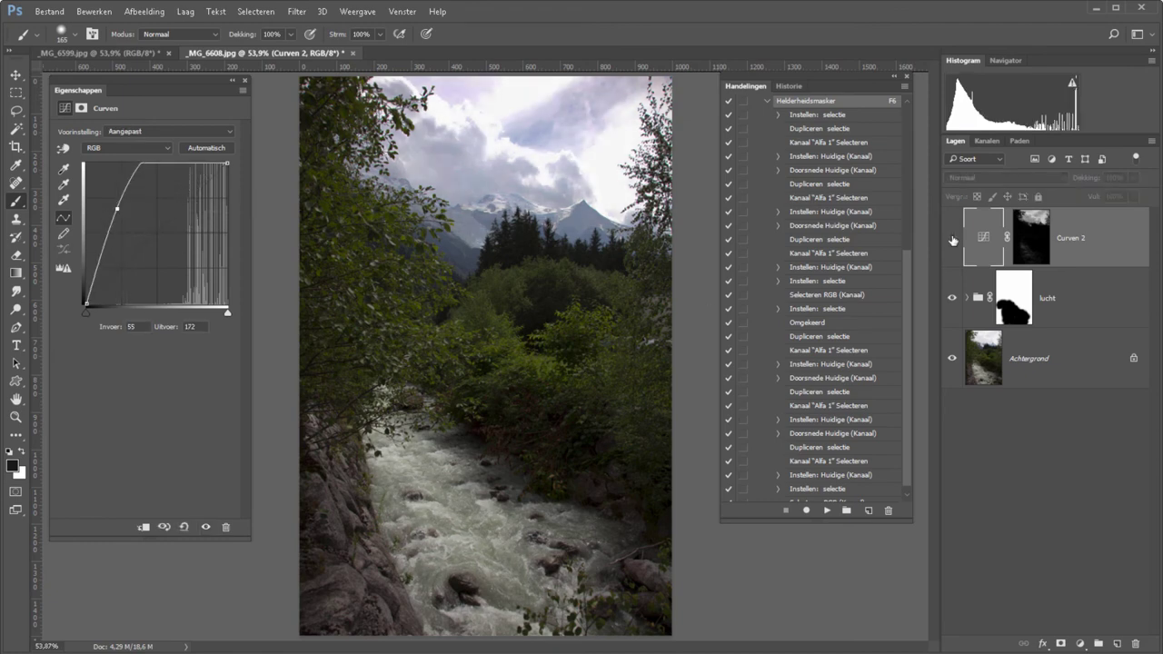
click(953, 238)
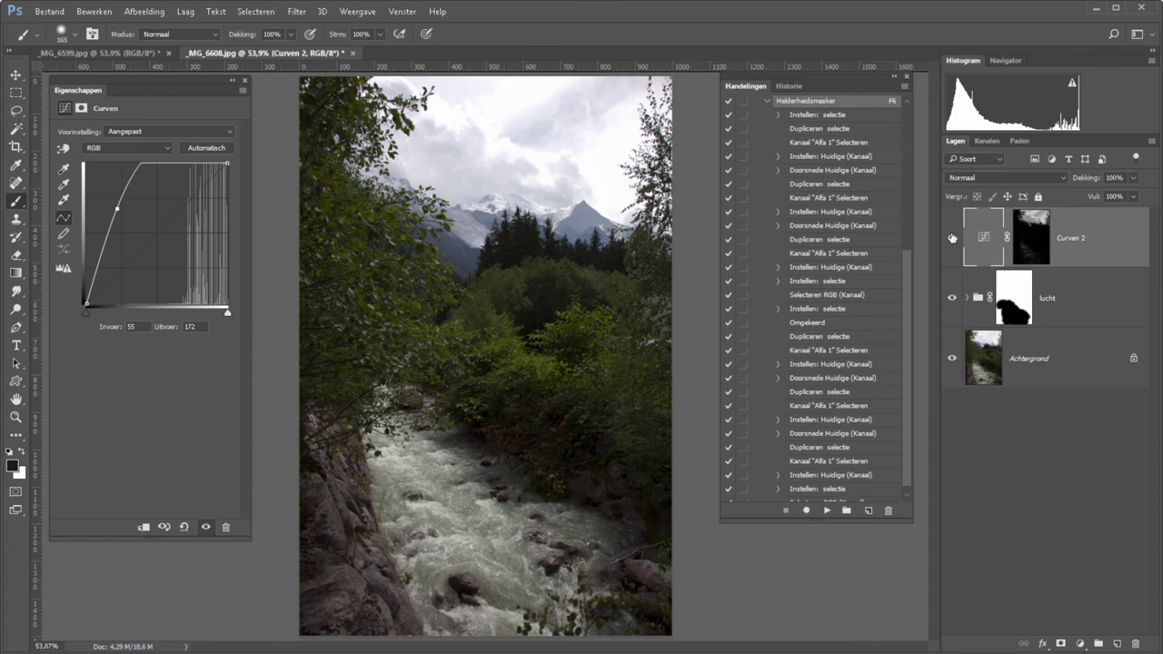
Put Curven 2 into a new group named 'rivier'.
key(ctrl+g)
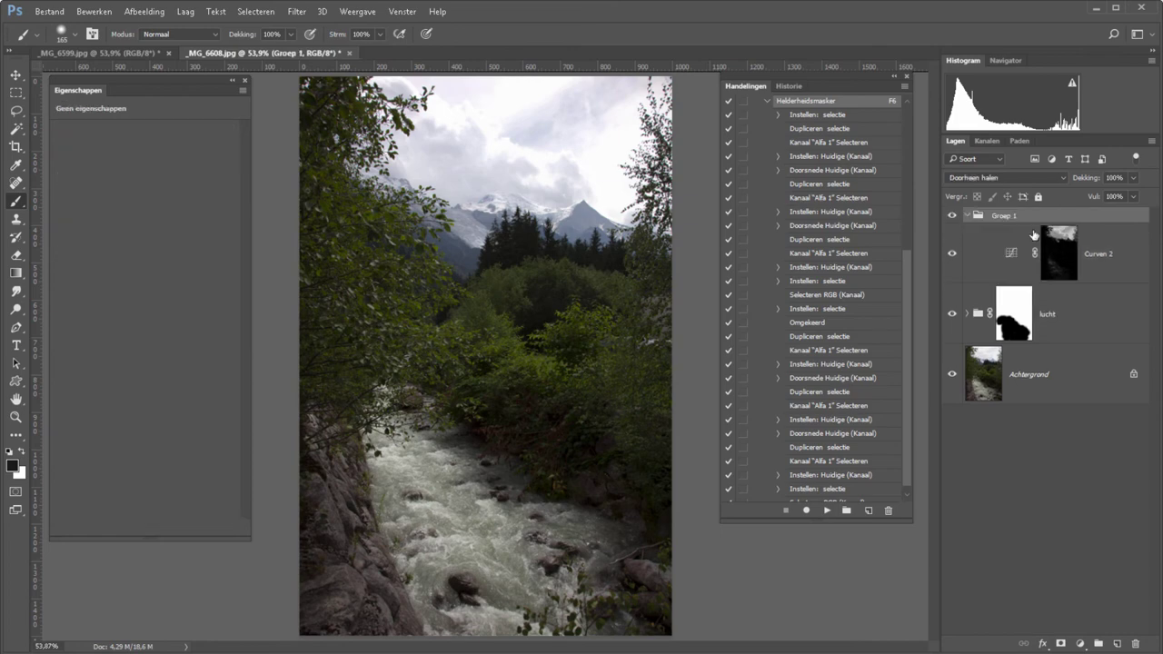
double_click(999, 215)
text(rivier)
key(Return)
Give rivier a black mask and paint white over the river.
alt+click(1060, 643)
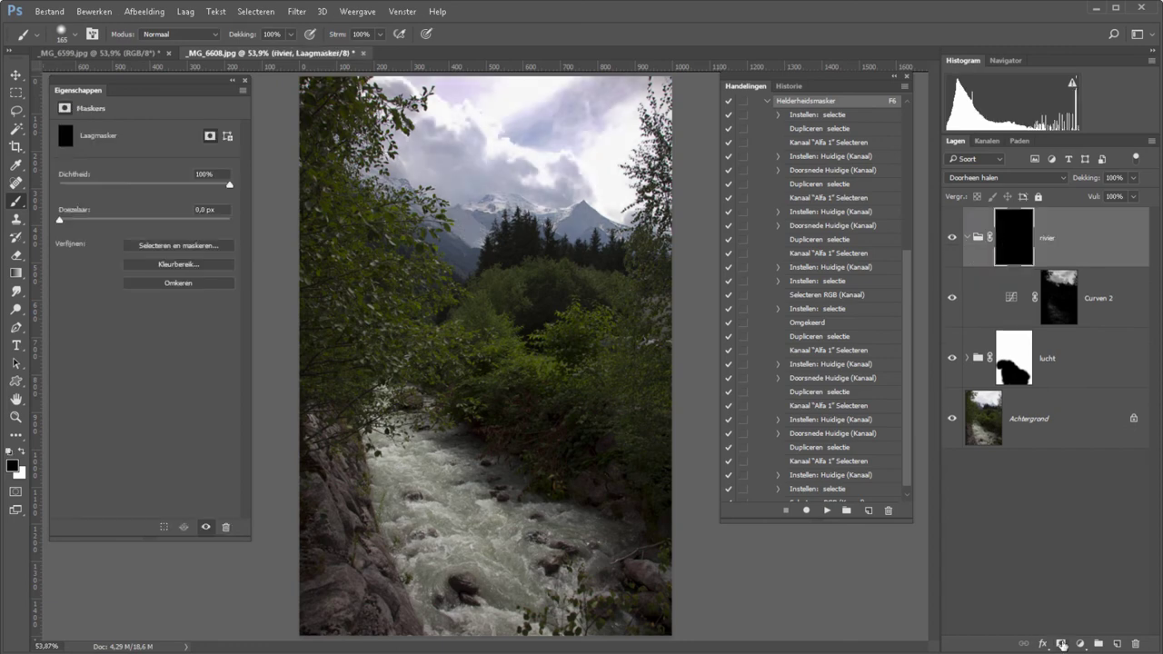
click(20, 451)
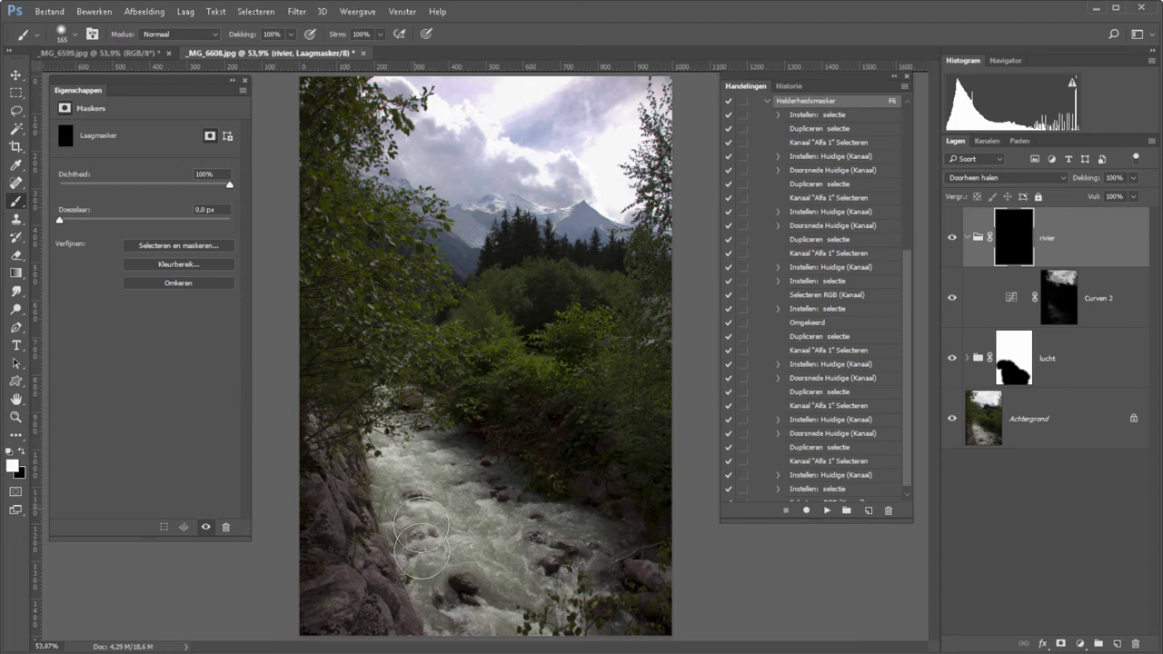
drag(473, 627, 556, 590)
Add Curven 3 masked by the donkerste channel and move it above the rivier group.
click(984, 141)
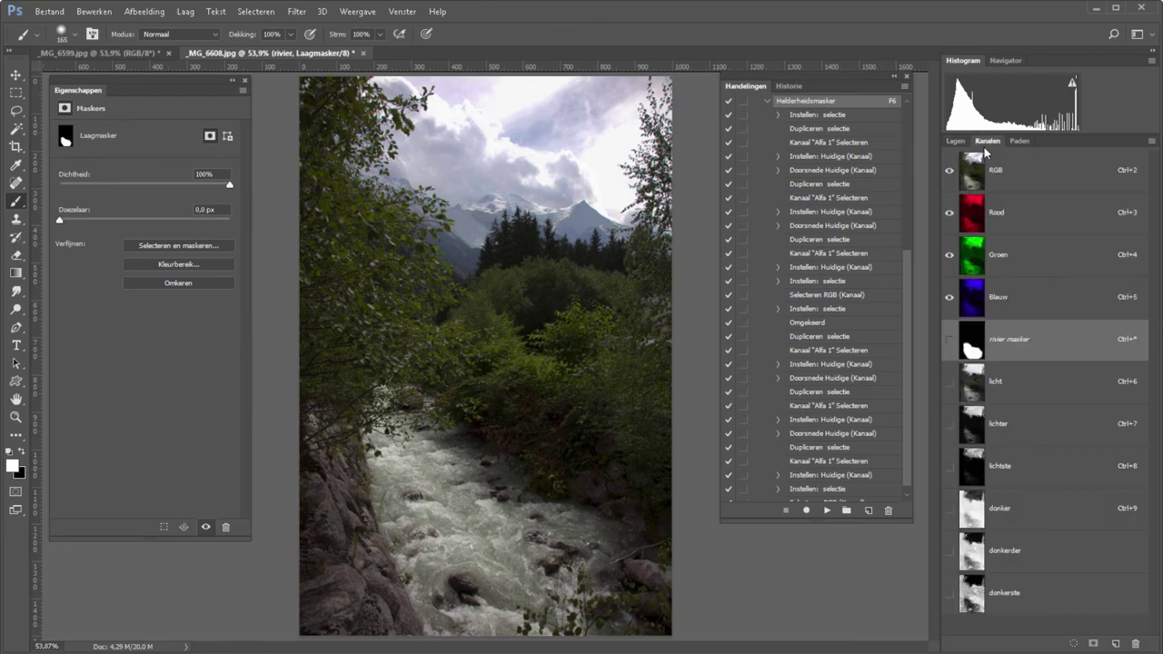
ctrl+click(972, 595)
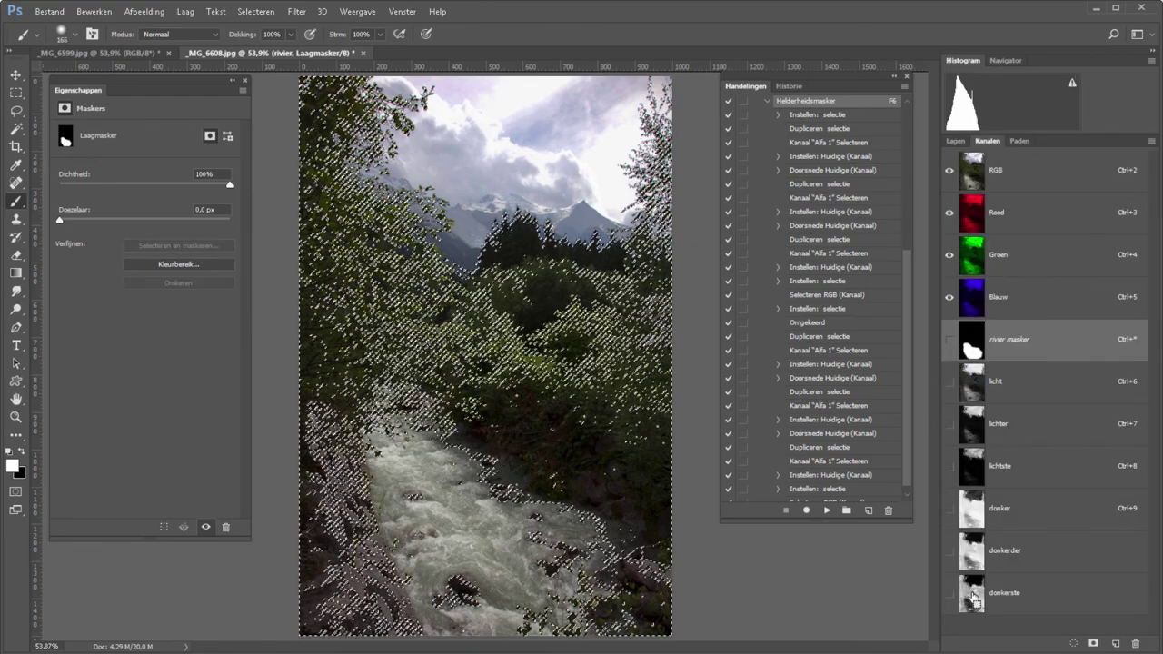
click(955, 141)
click(1080, 643)
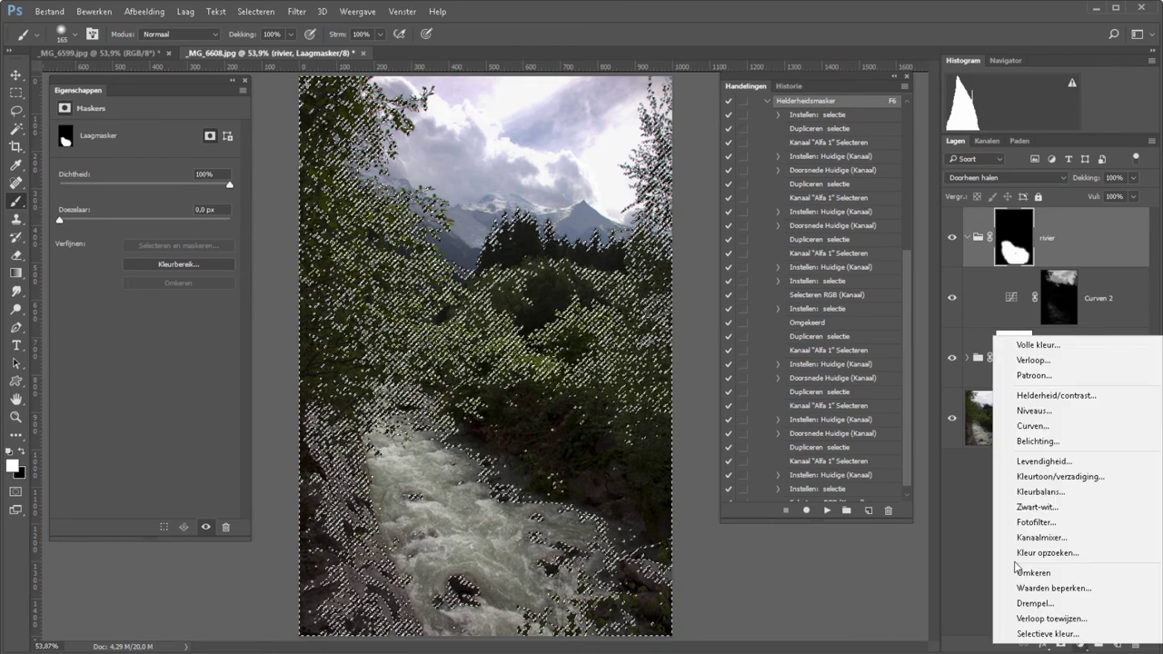
click(1027, 423)
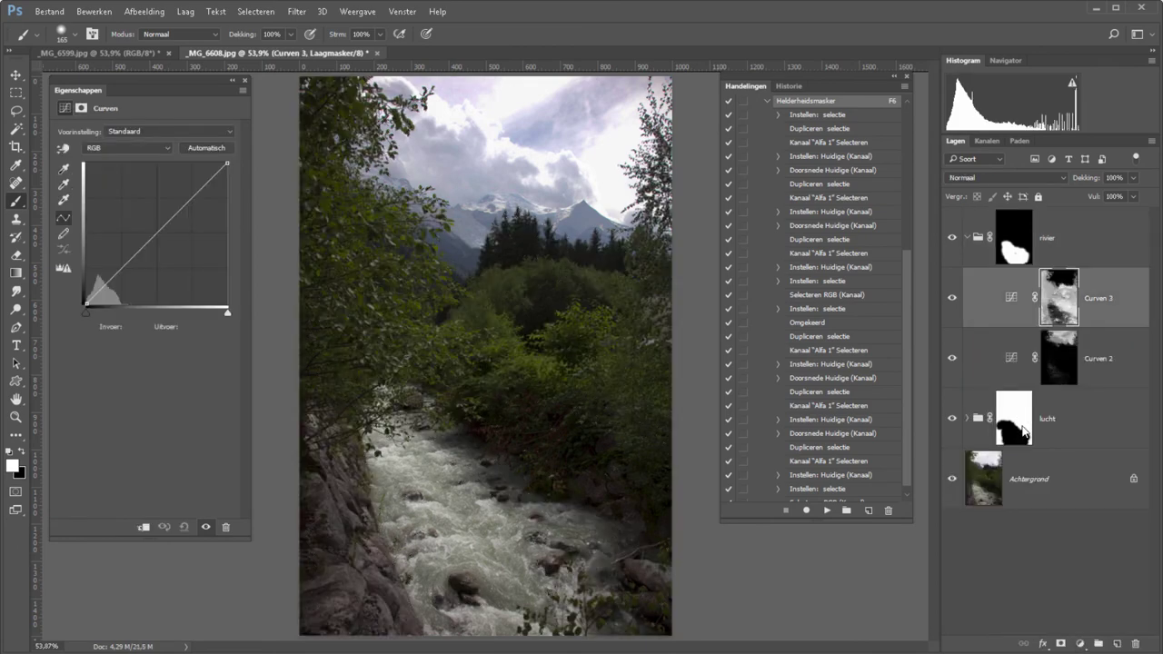
drag(1111, 283, 1117, 210)
click(967, 297)
Lift the Curven 3 curve from 114 to 142 and view its mask.
click(1031, 237)
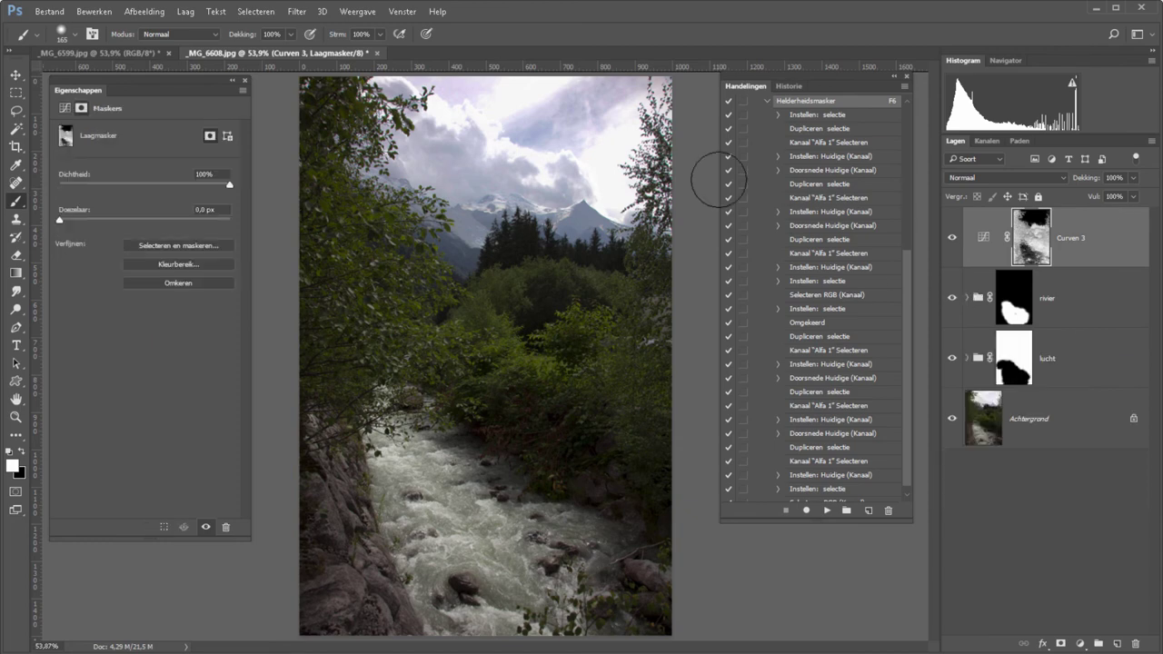
click(983, 237)
drag(149, 241, 149, 223)
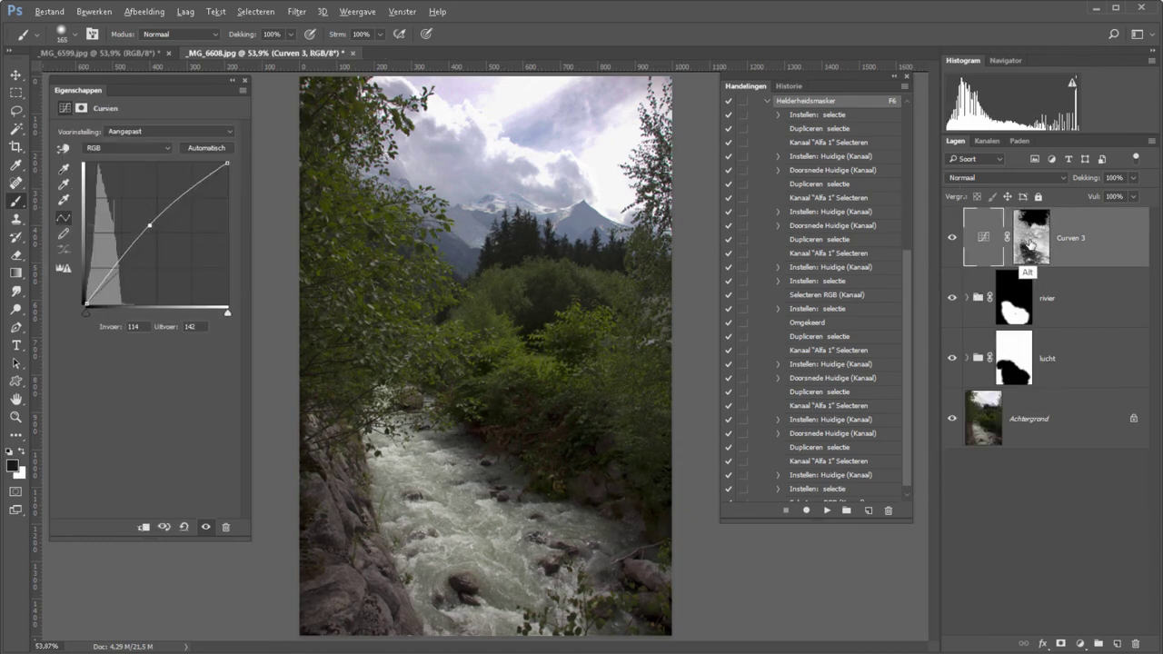
alt+click(1031, 246)
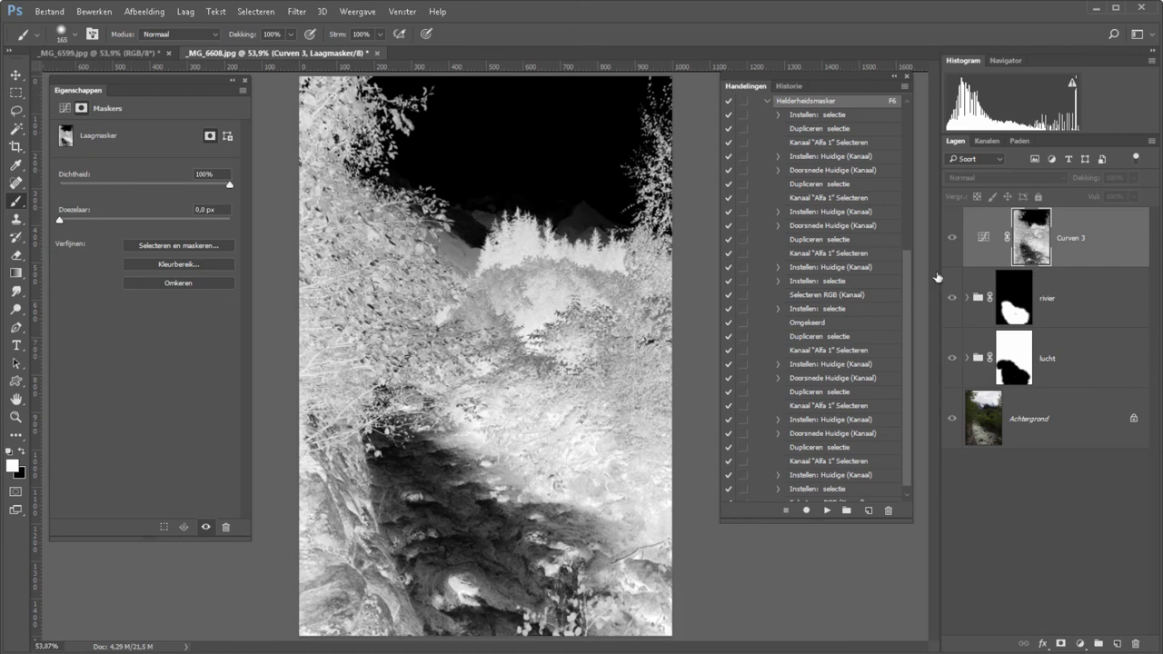
Boost the Curven 3 mask with Levels (black 132, white 212) and feather it 2,6 px.
key(ctrl+l)
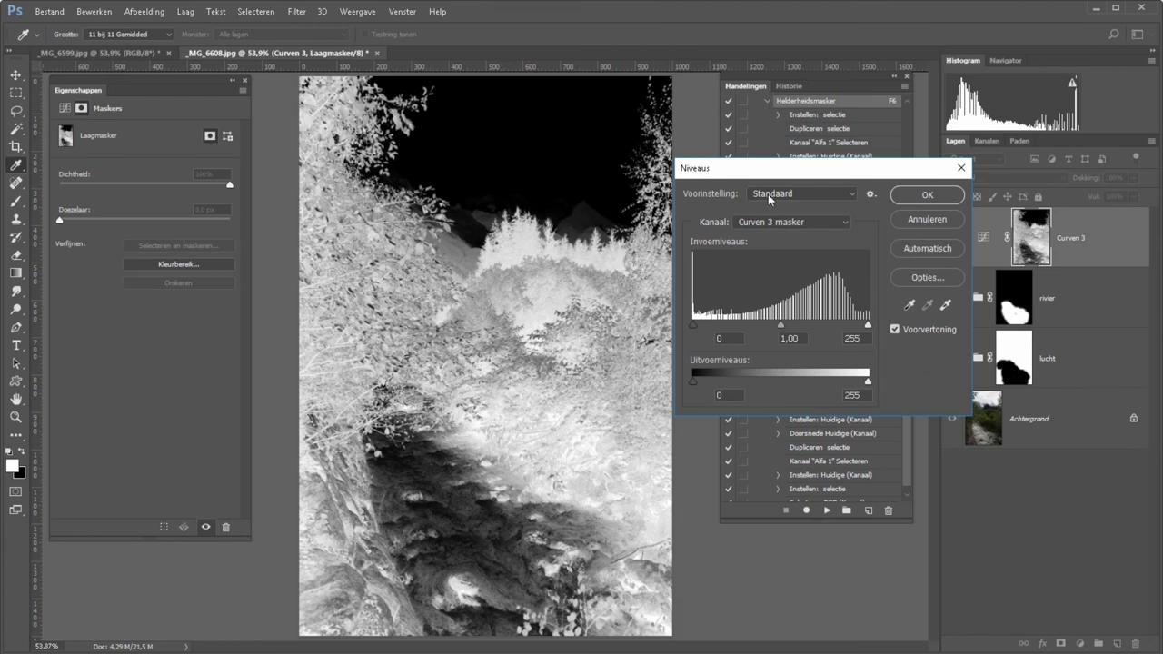
drag(693, 324, 747, 324)
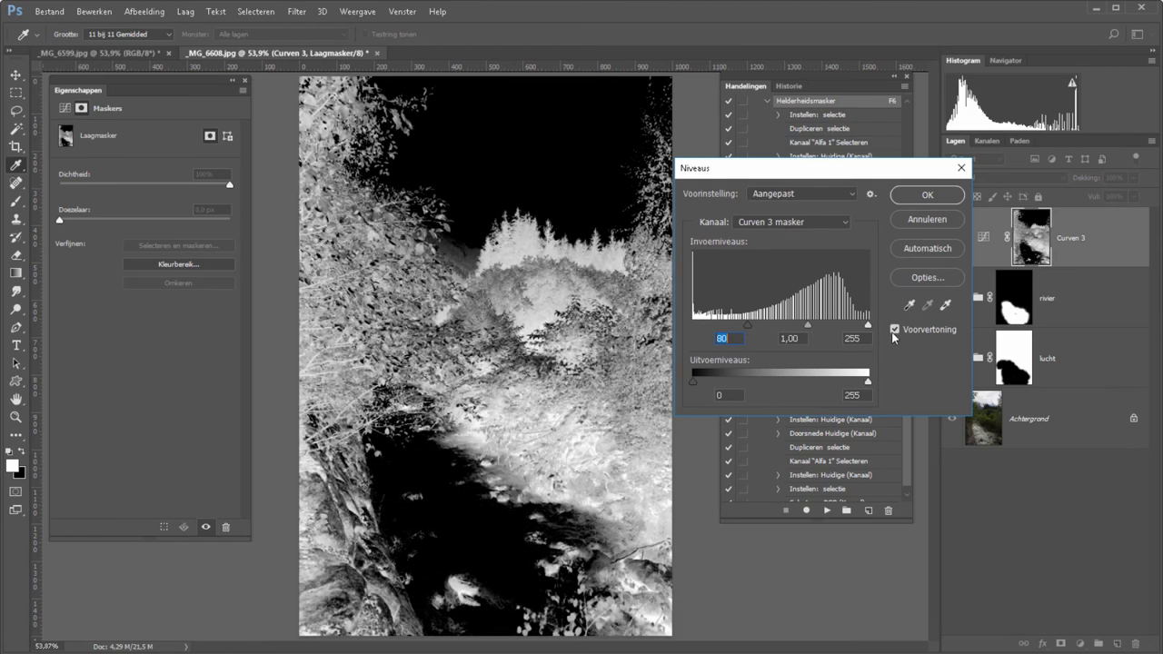
drag(867, 325, 839, 325)
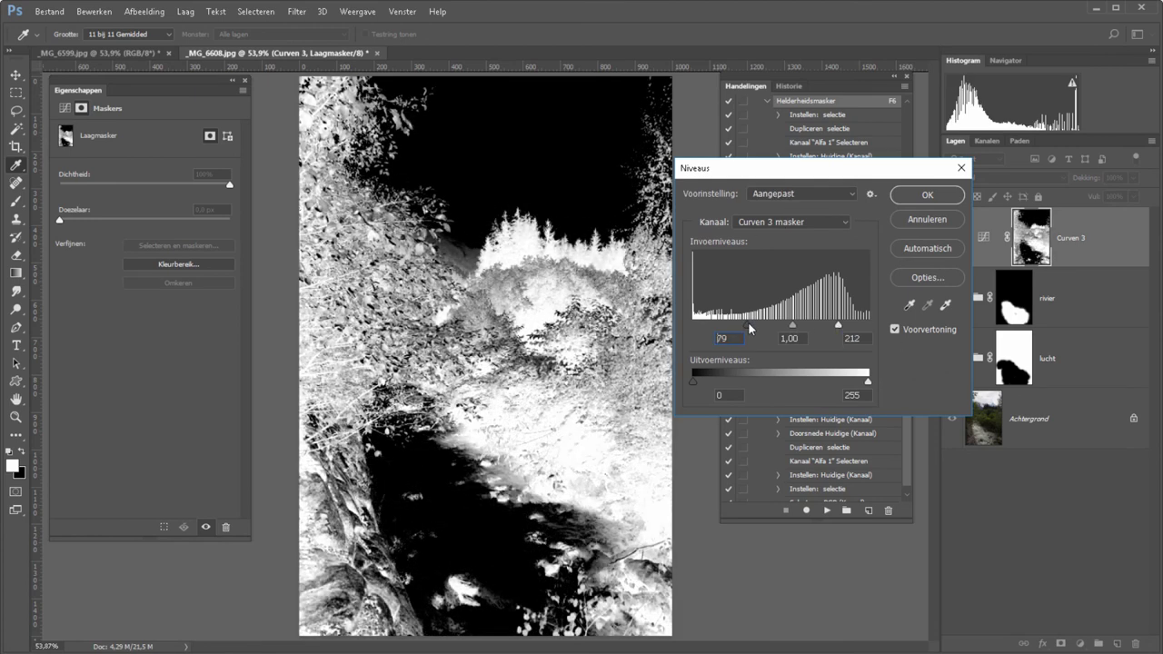
drag(747, 324, 786, 325)
click(927, 195)
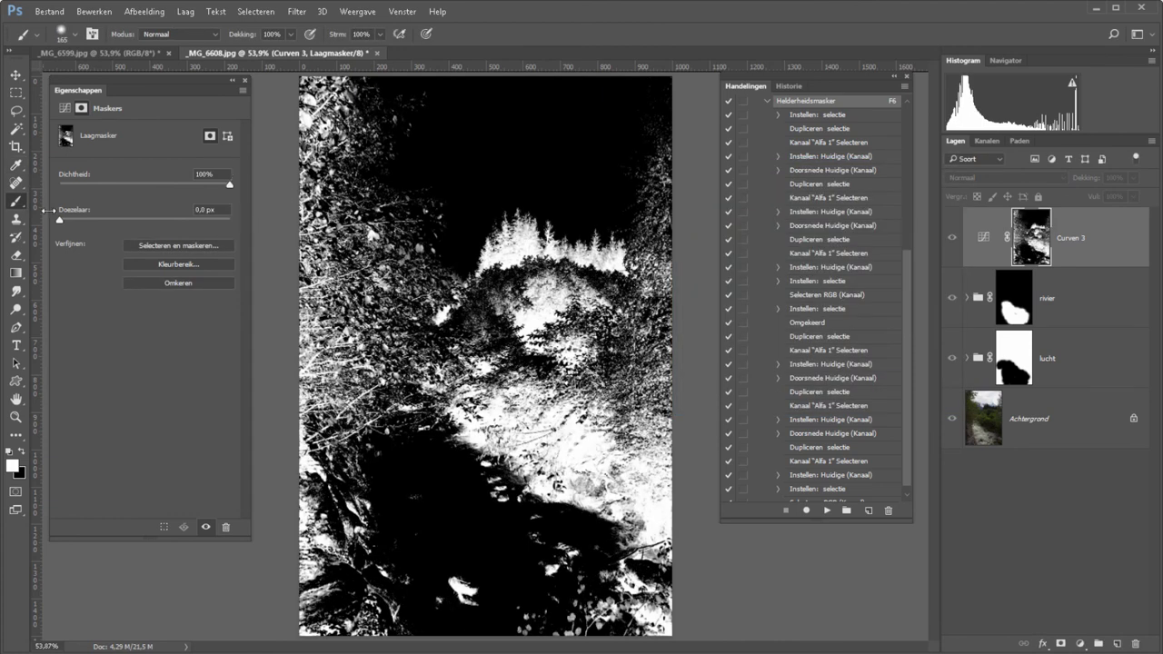
drag(50, 211, 83, 222)
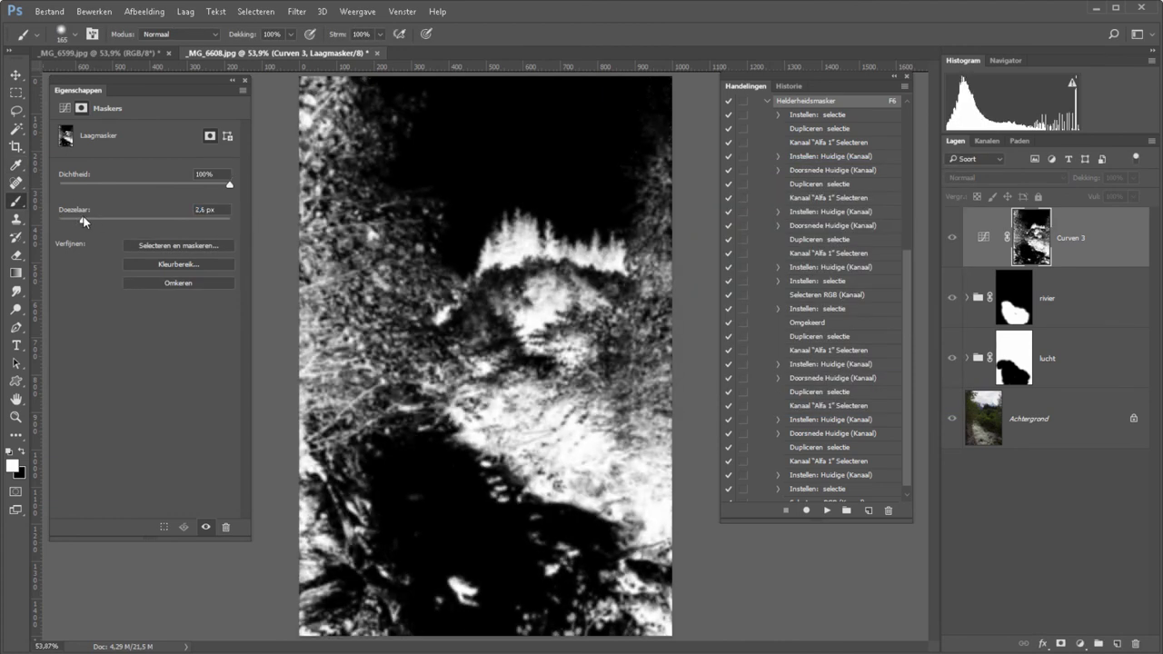
click(983, 238)
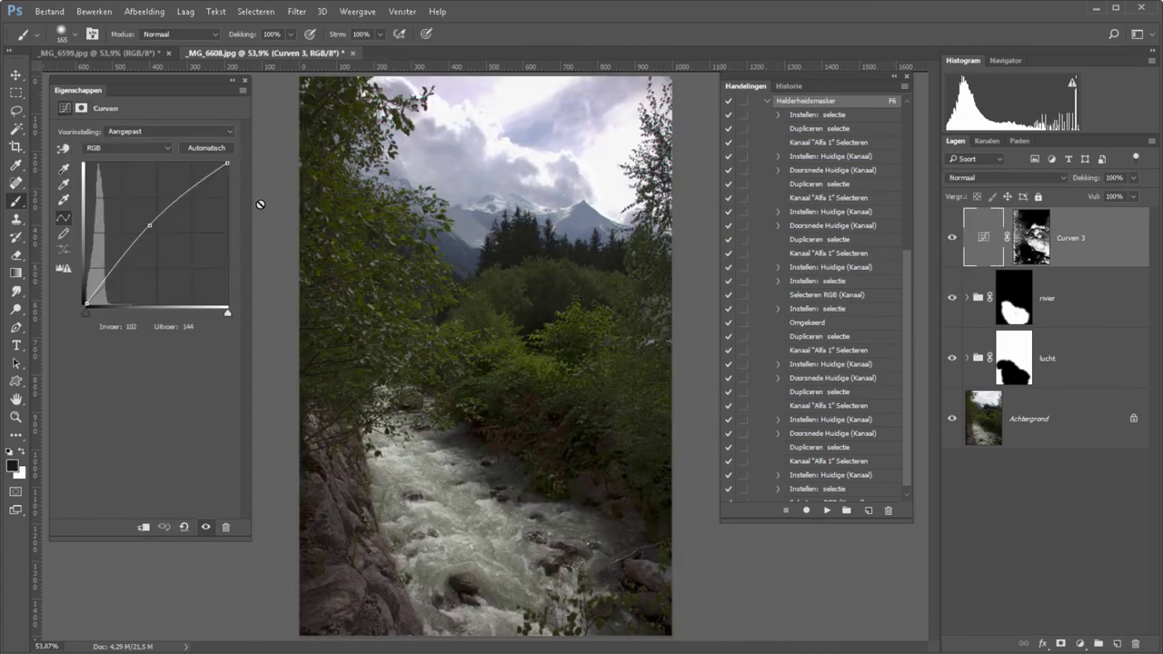
Set the Curven 3 curve point to 103/142 and compare against the Achtergrond photo alone.
drag(143, 245, 143, 224)
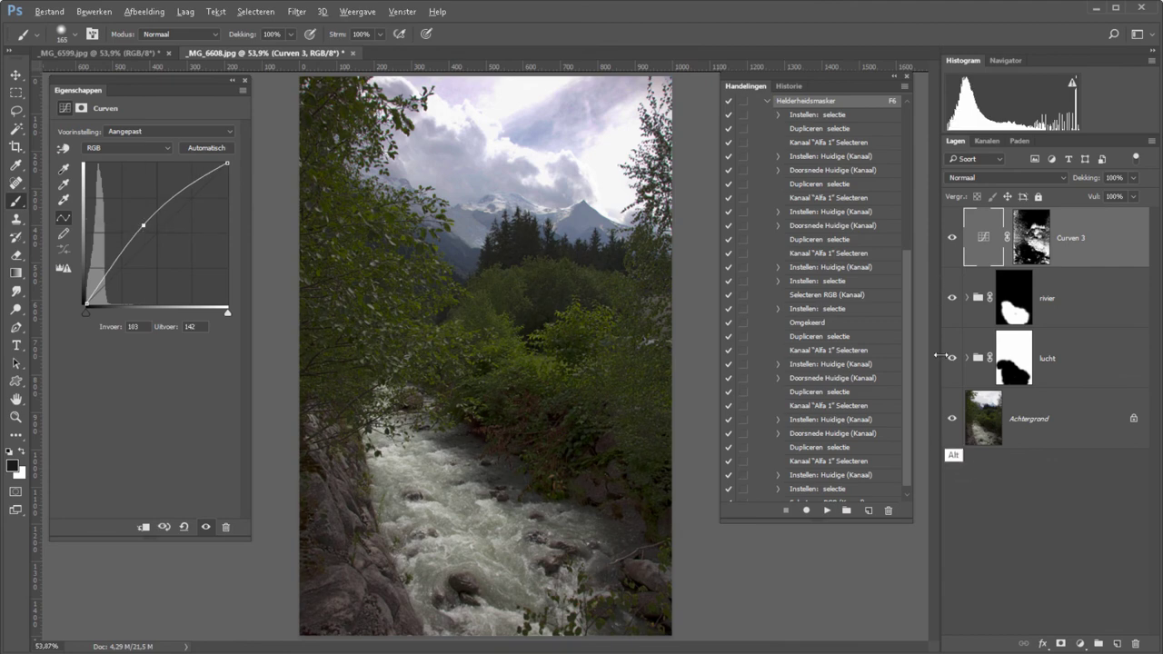
alt+click(952, 419)
alt+click(952, 419)
click(987, 141)
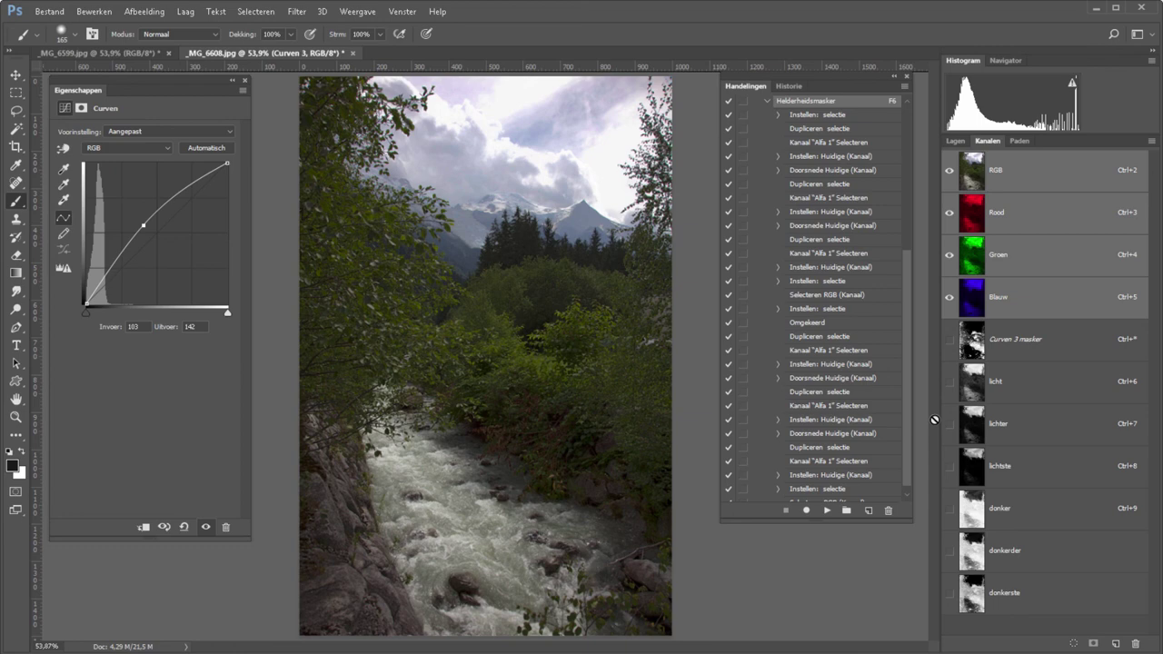
View the licht channel alone in the Channels panel.
click(1027, 383)
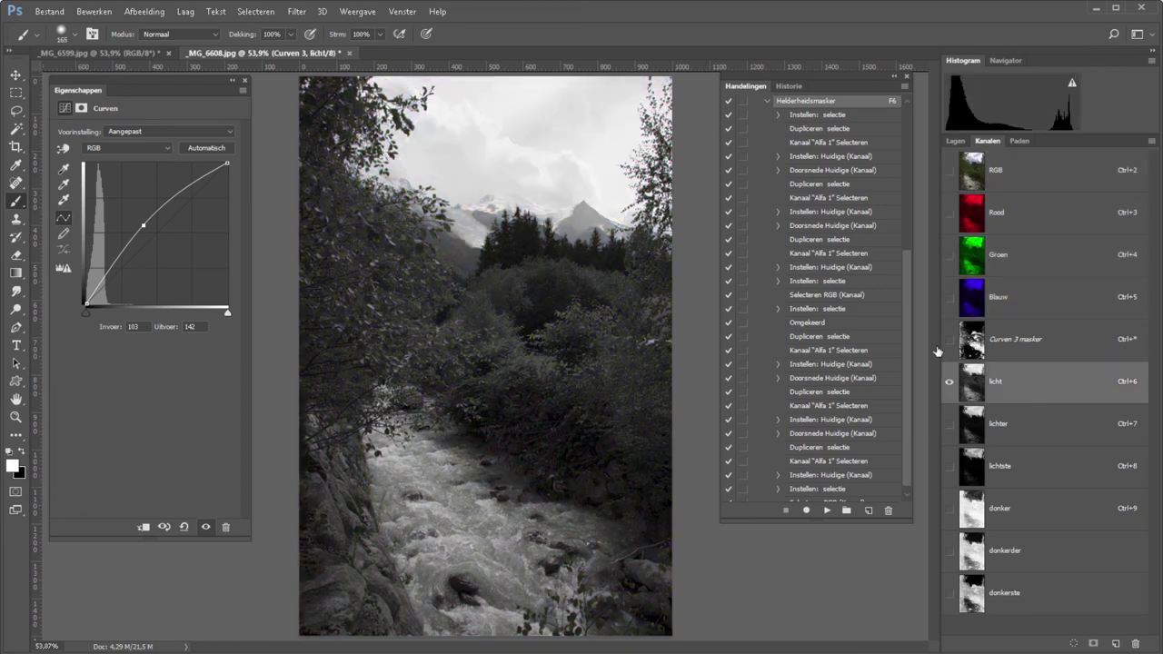